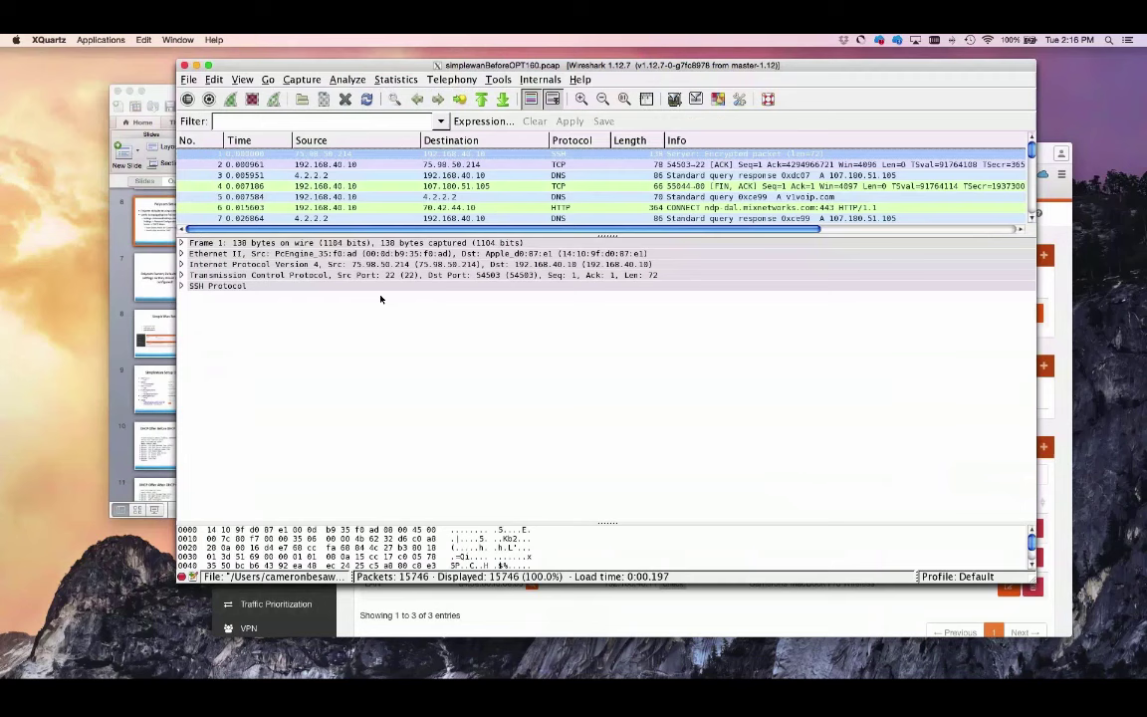
left_click(1053, 243)
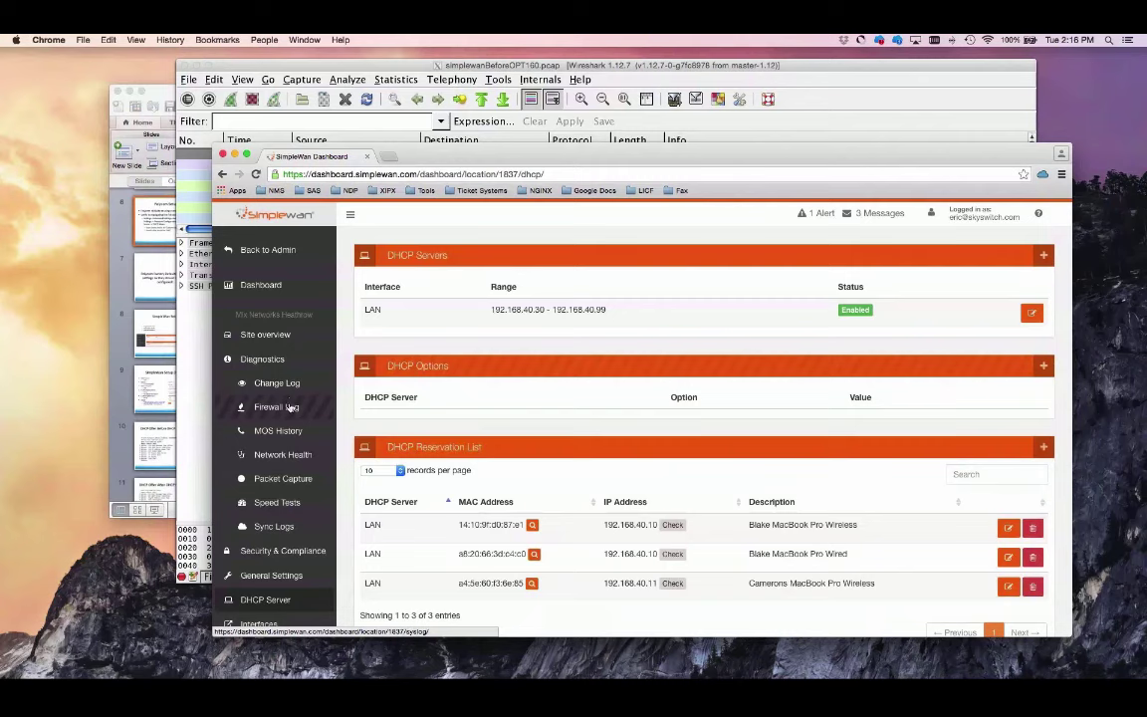
left_click(289, 478)
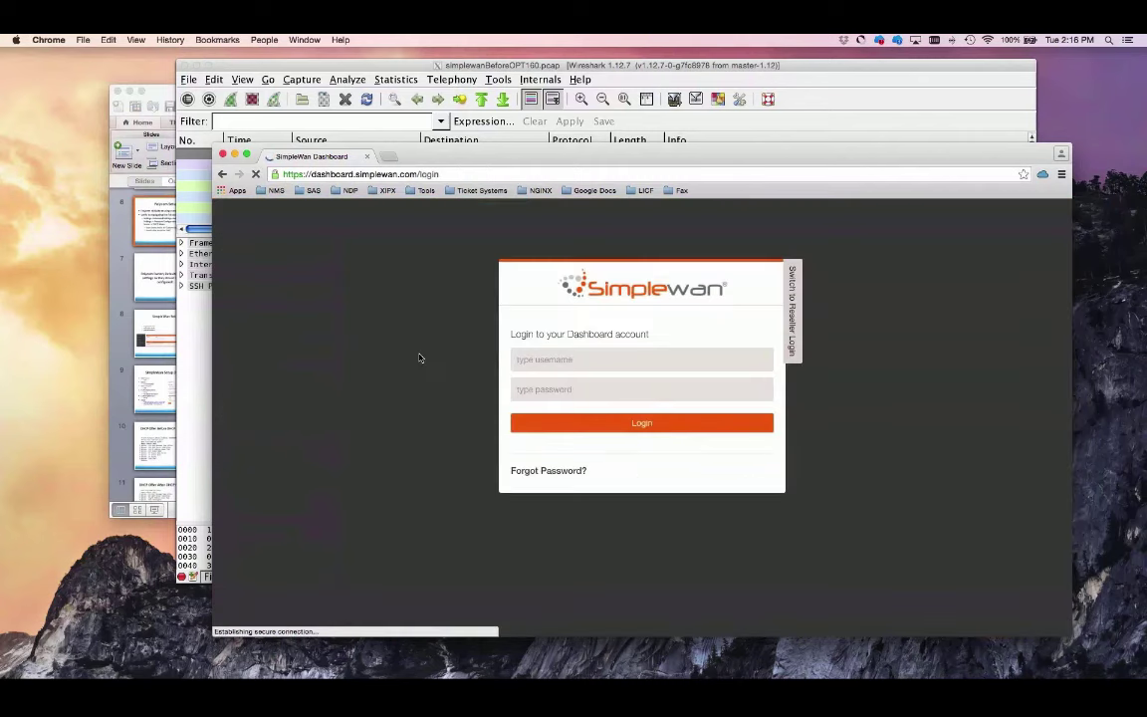
left_click(535, 360)
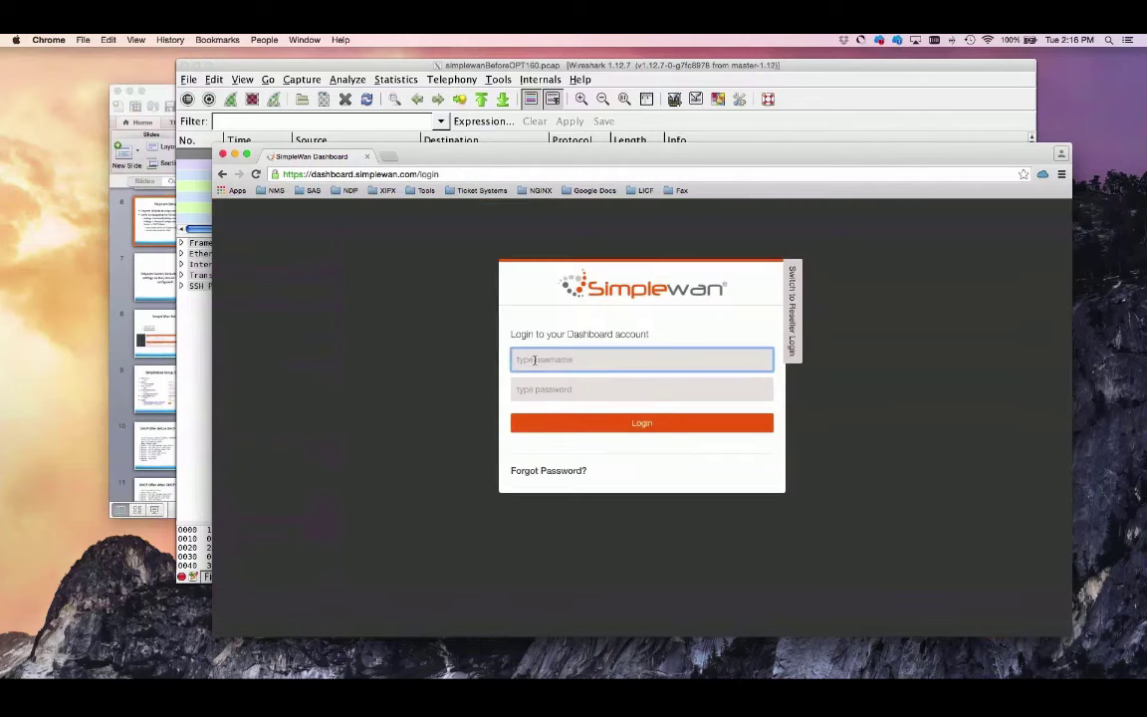
type("ah")
Switch to the Wireshark capture, filter the packets by bootp, and enlarge the packet list
left_click(364, 69)
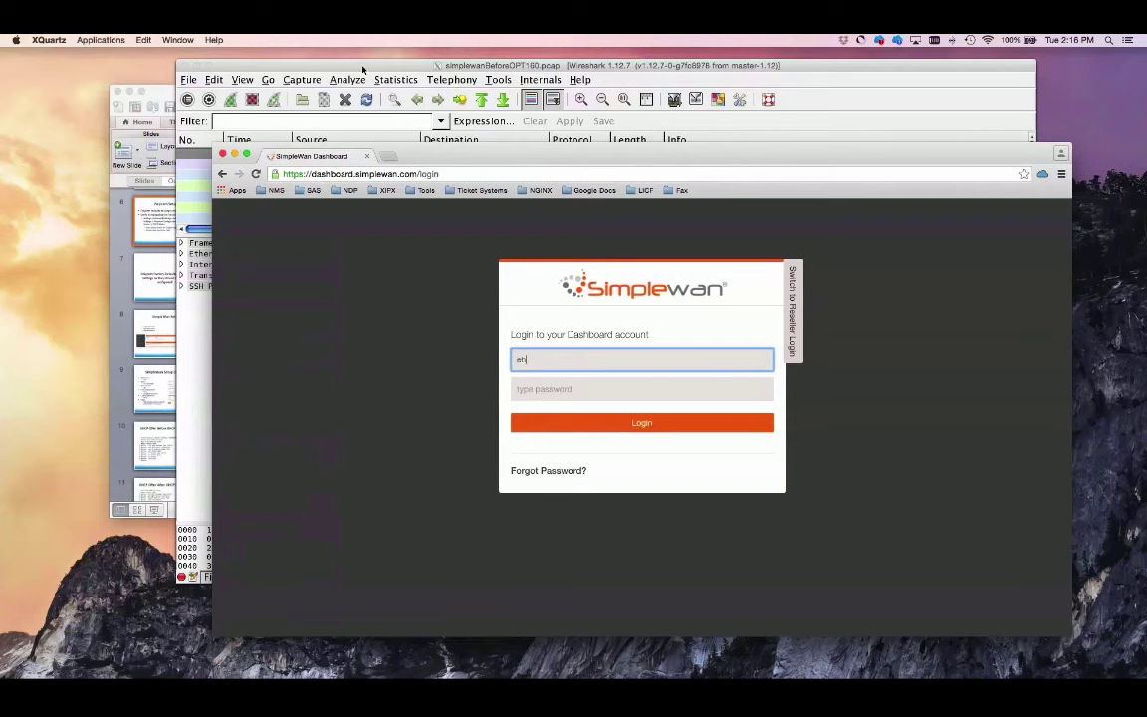
left_click_drag(363, 68, 363, 56)
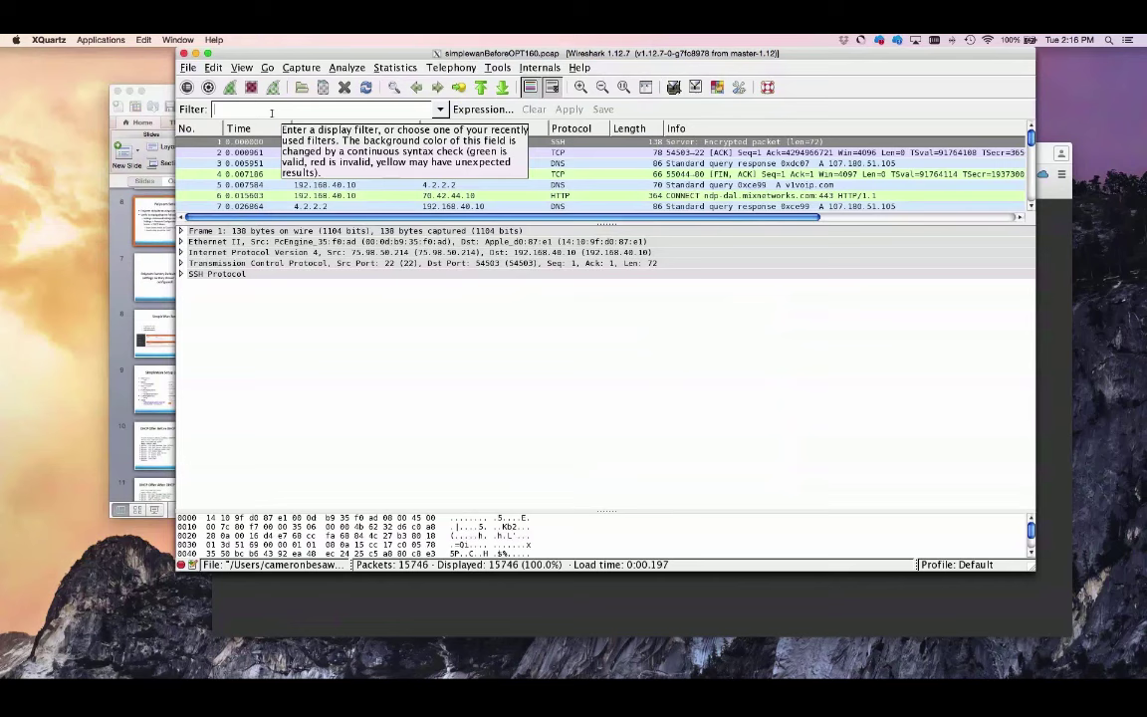
type("bootp")
key("Return")
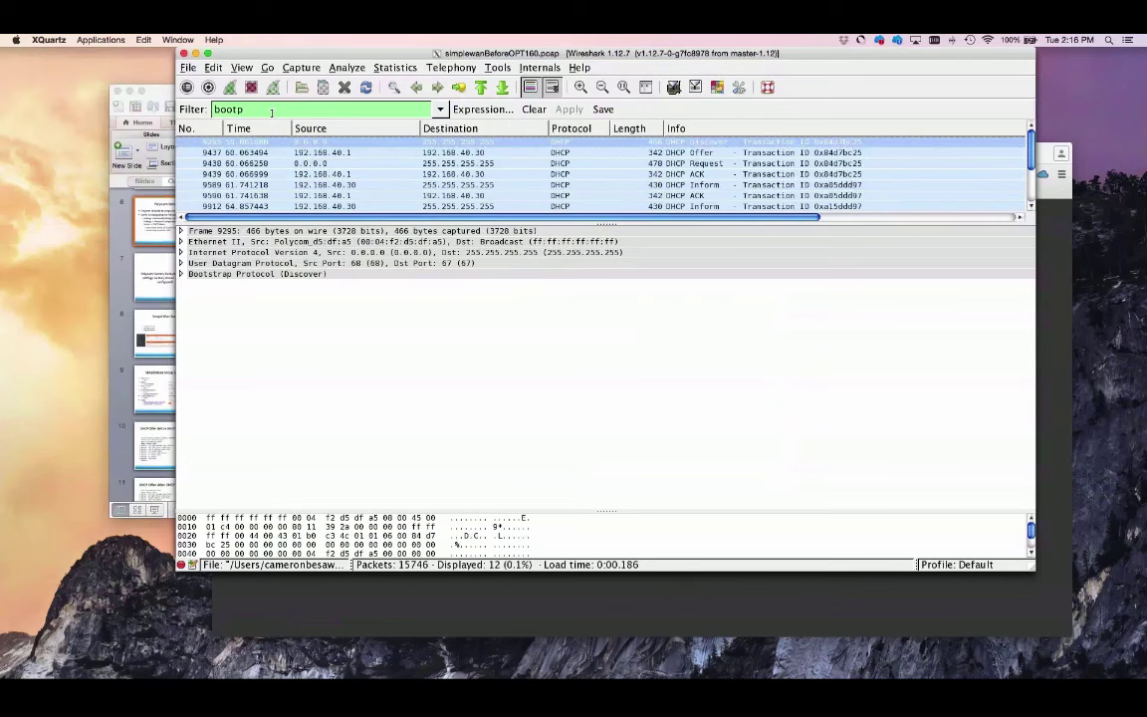
left_click_drag(494, 223, 494, 266)
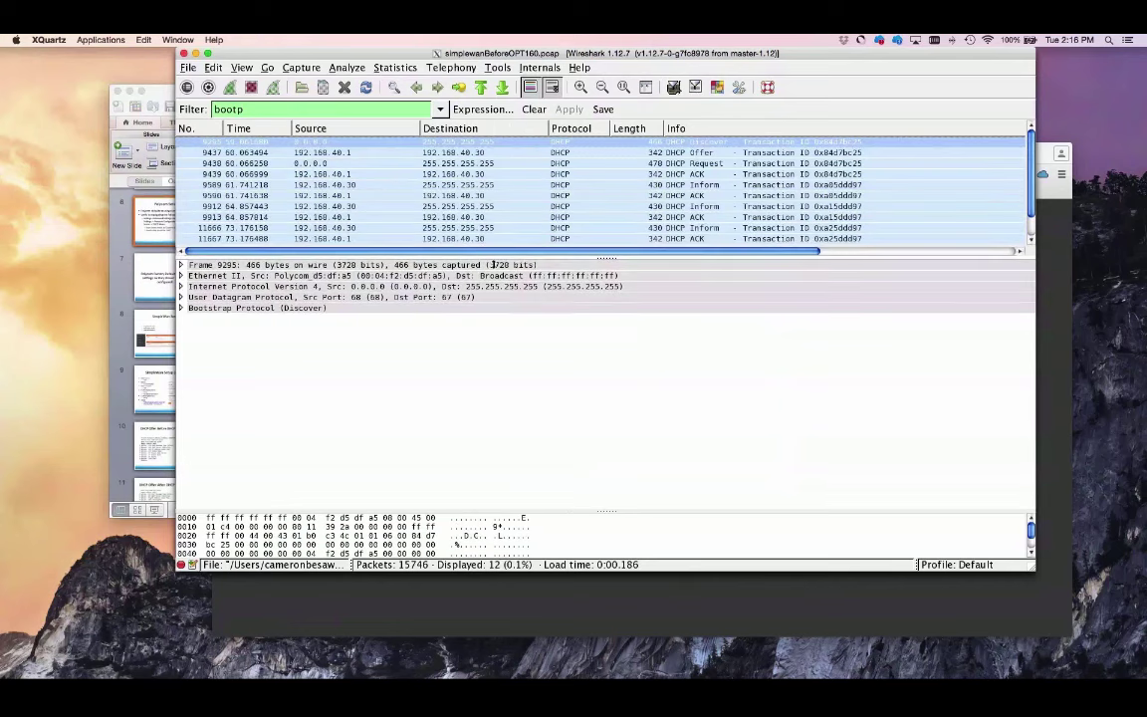
Open the Bootstrap Protocol details of the DHCP Offer packet and examine the offered client IP address and message type
left_click(682, 155)
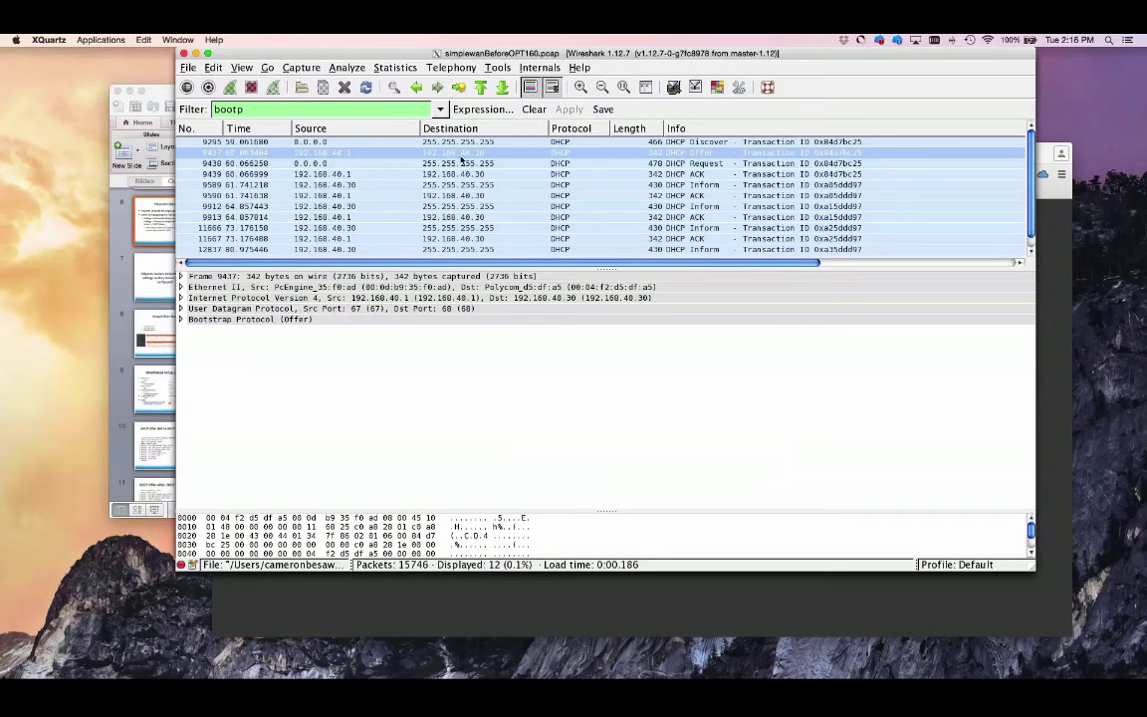
left_click(181, 318)
scroll(311, 416, "down", 3)
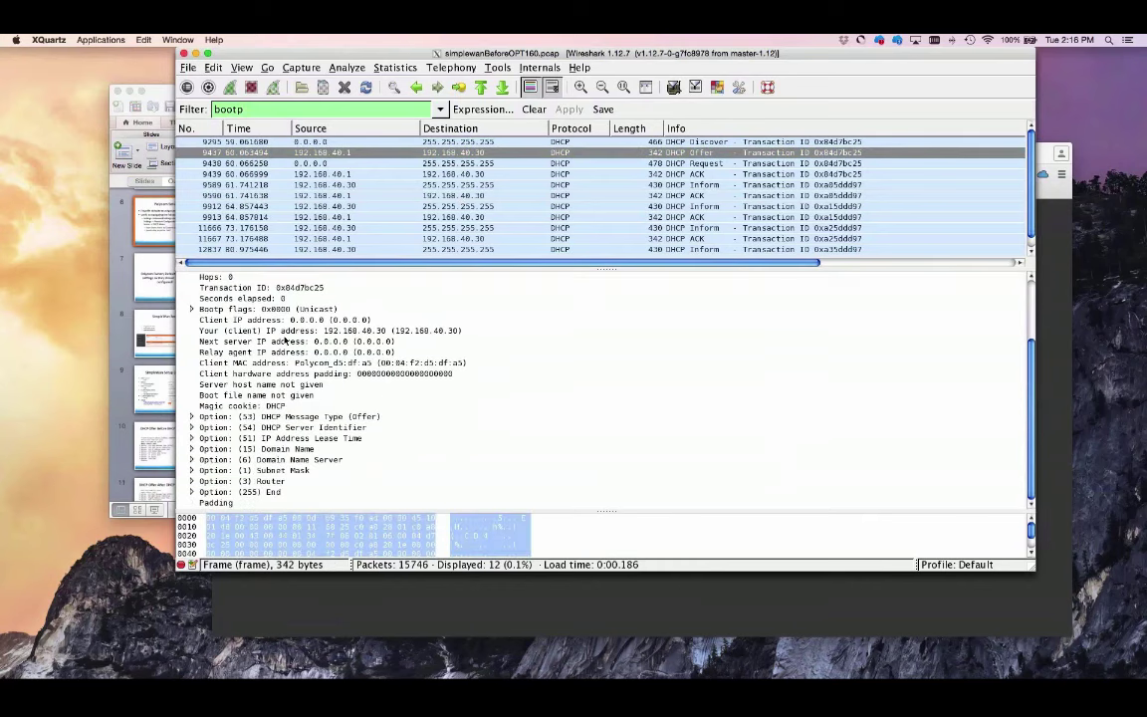
left_click(380, 333)
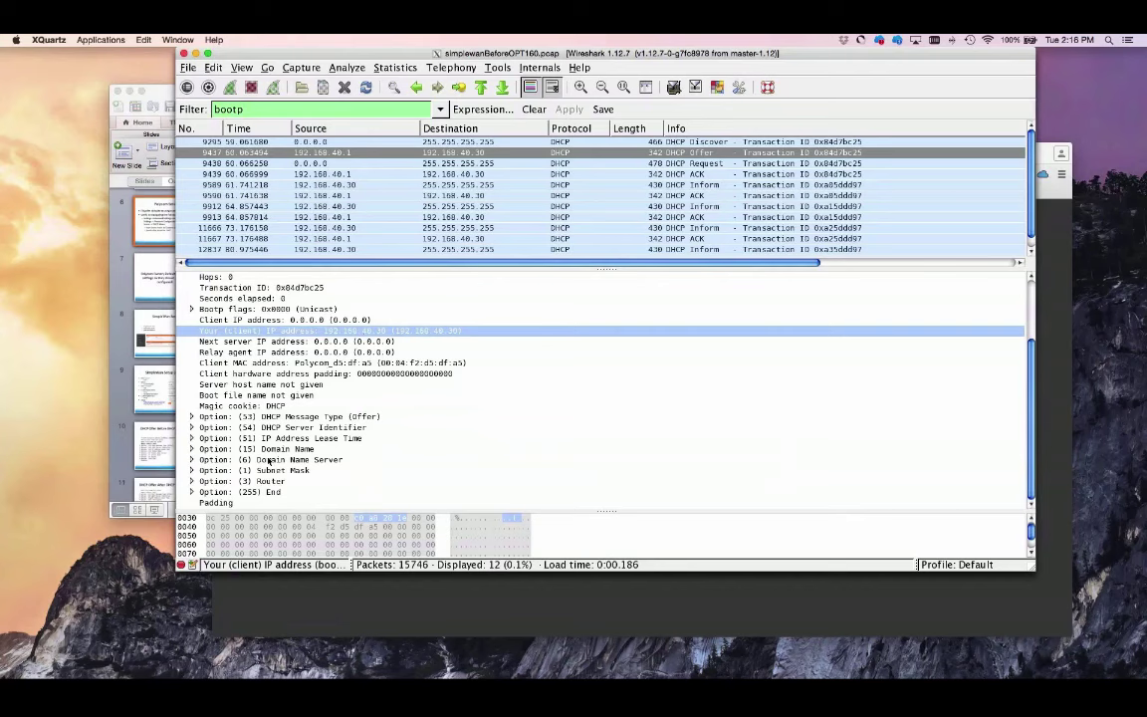
left_click(264, 418)
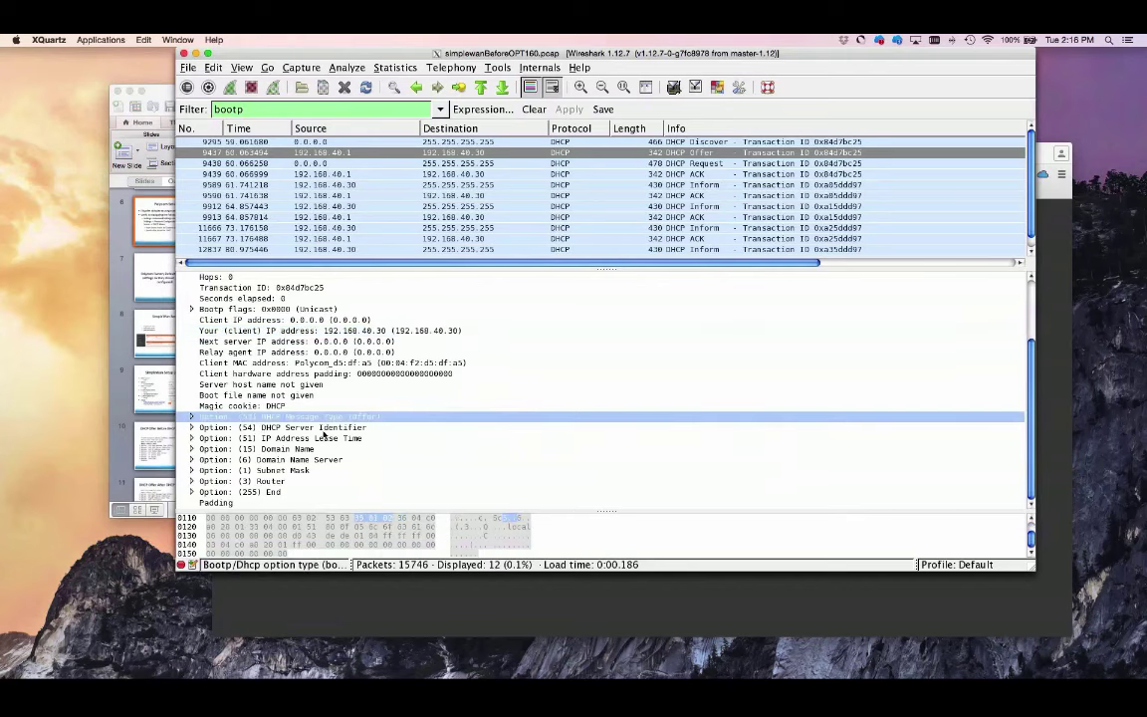
Expand the Subnet Mask, Router and Domain Name Server options of the DHCP Offer to examine their values
left_click(191, 471)
scroll(258, 478, "down", 2)
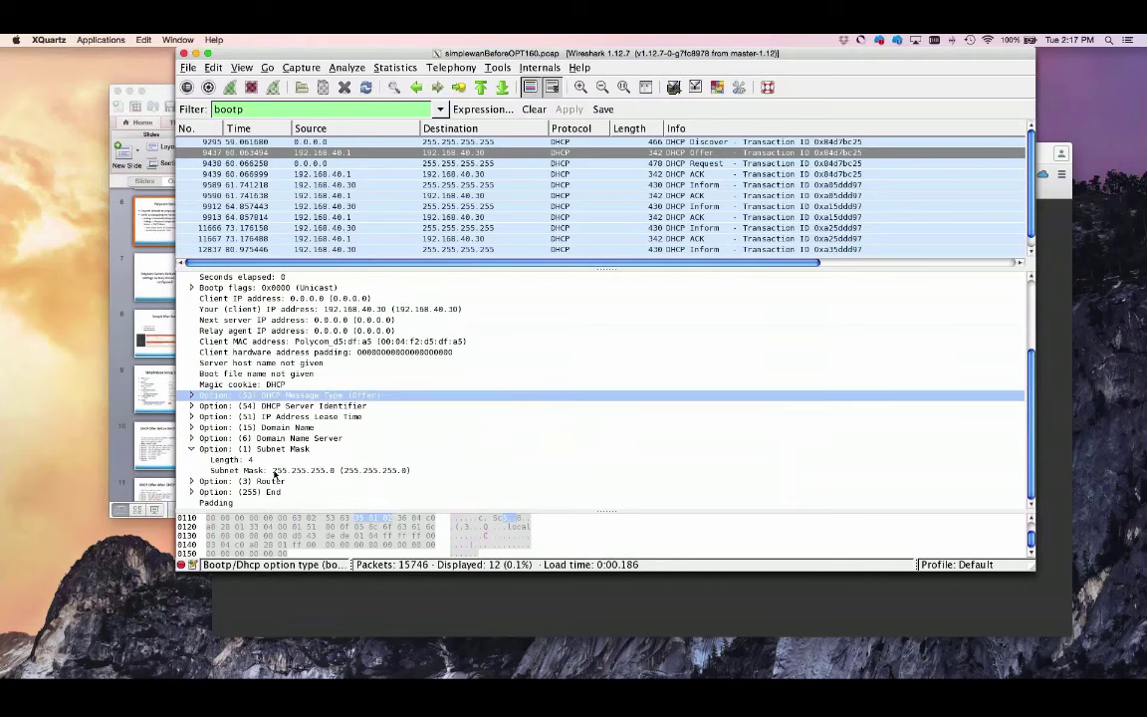
left_click(191, 481)
scroll(249, 488, "down", 2)
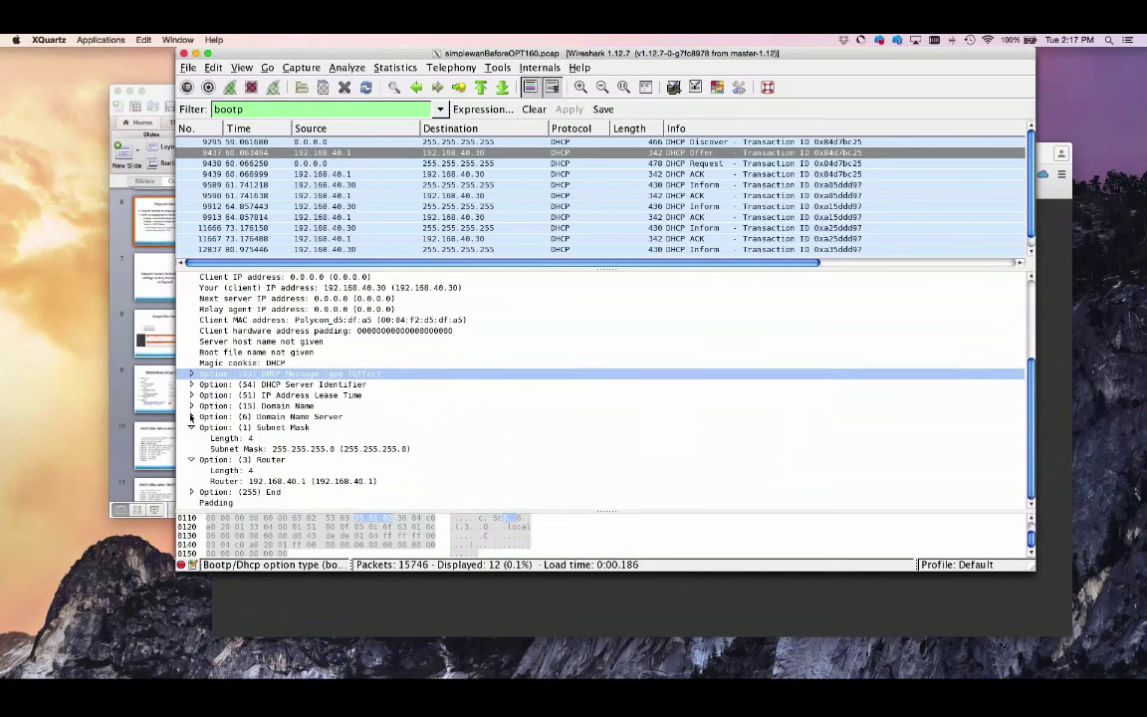
left_click(191, 416)
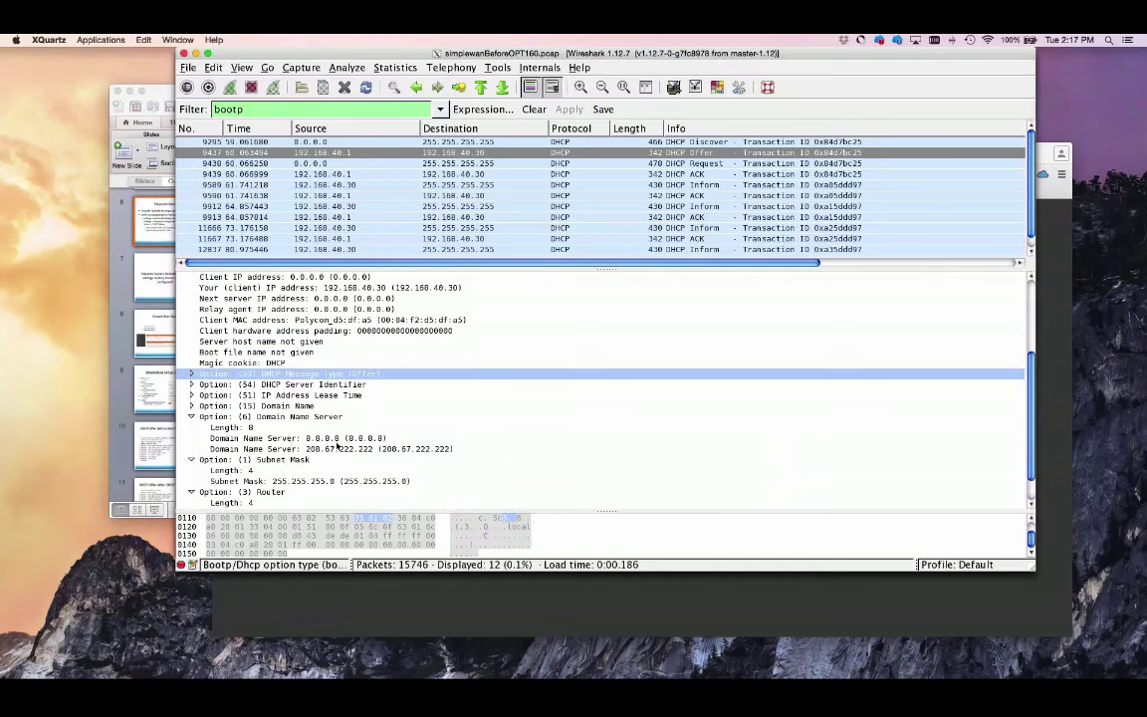
scroll(302, 325, "down", 1)
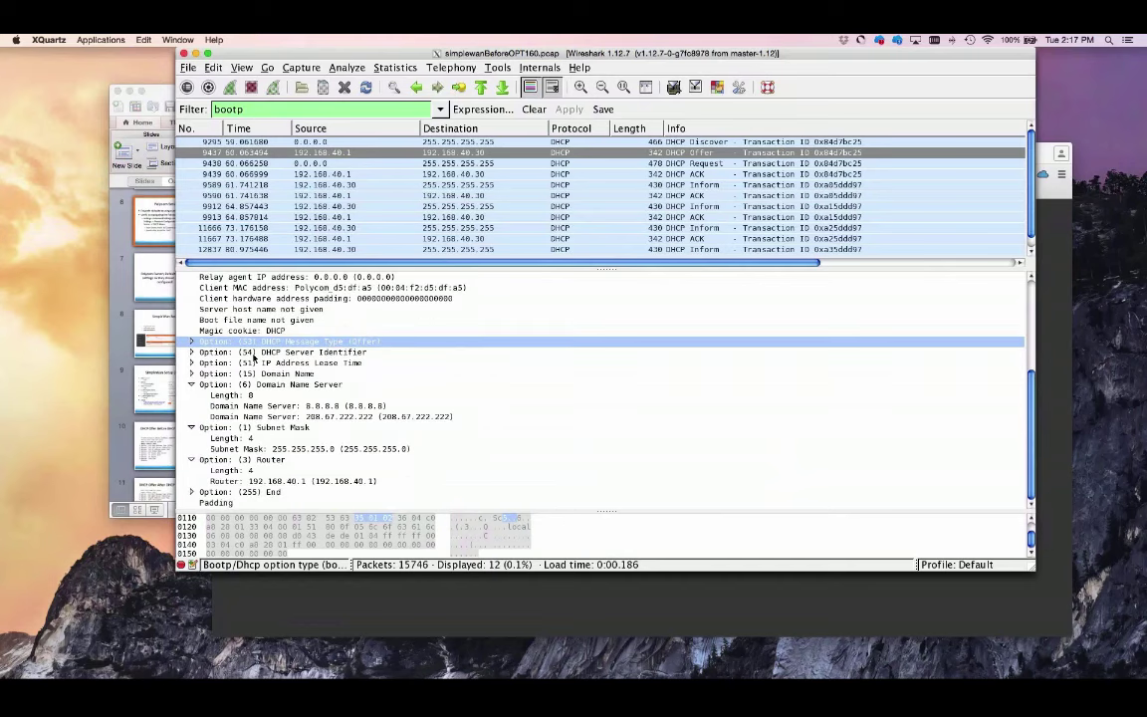
Collapse the Domain Name Server, Subnet Mask and Router options of the DHCP Offer
left_click(191, 384)
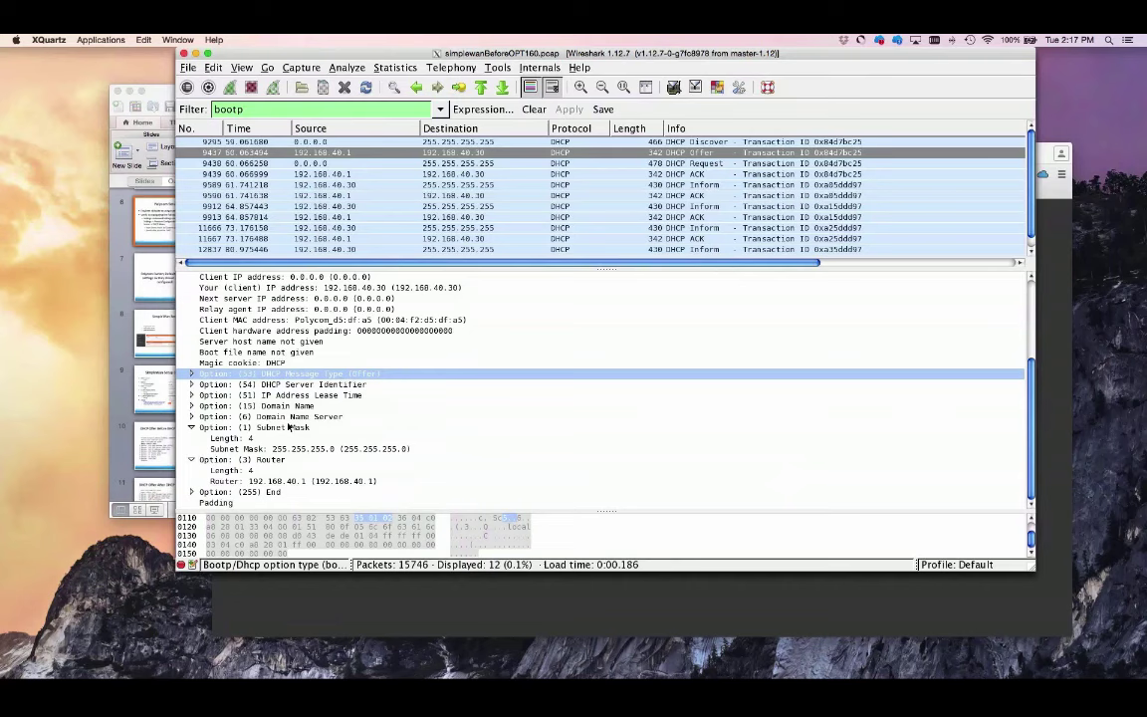
left_click(191, 429)
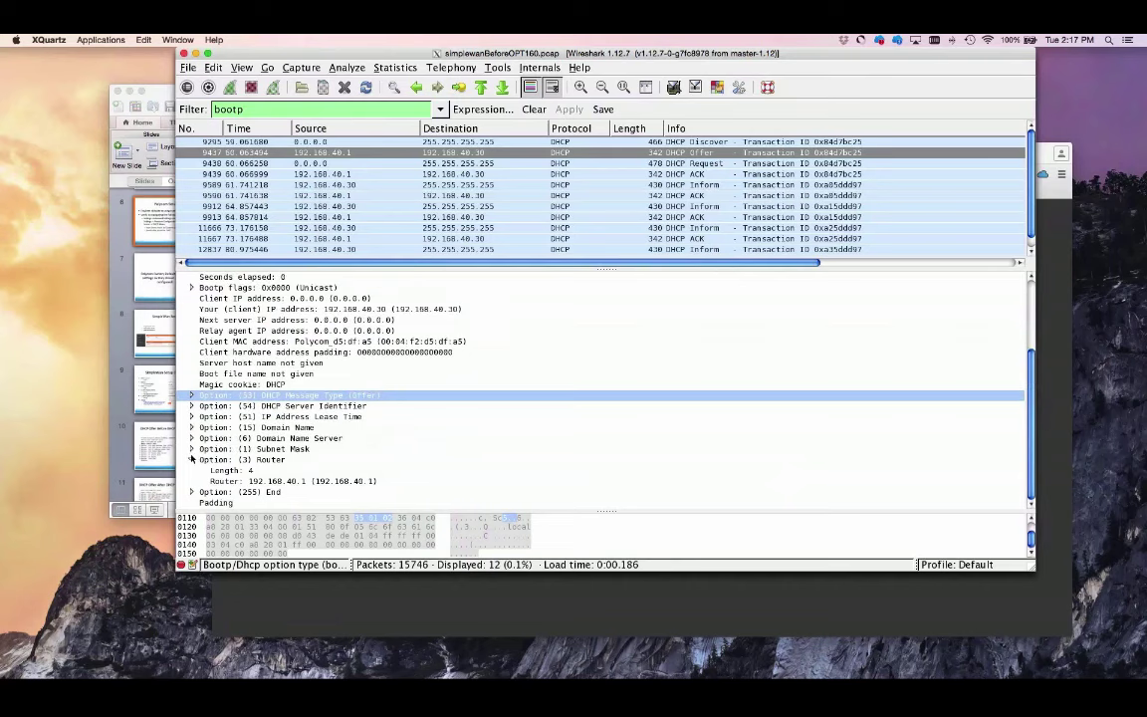
left_click(191, 459)
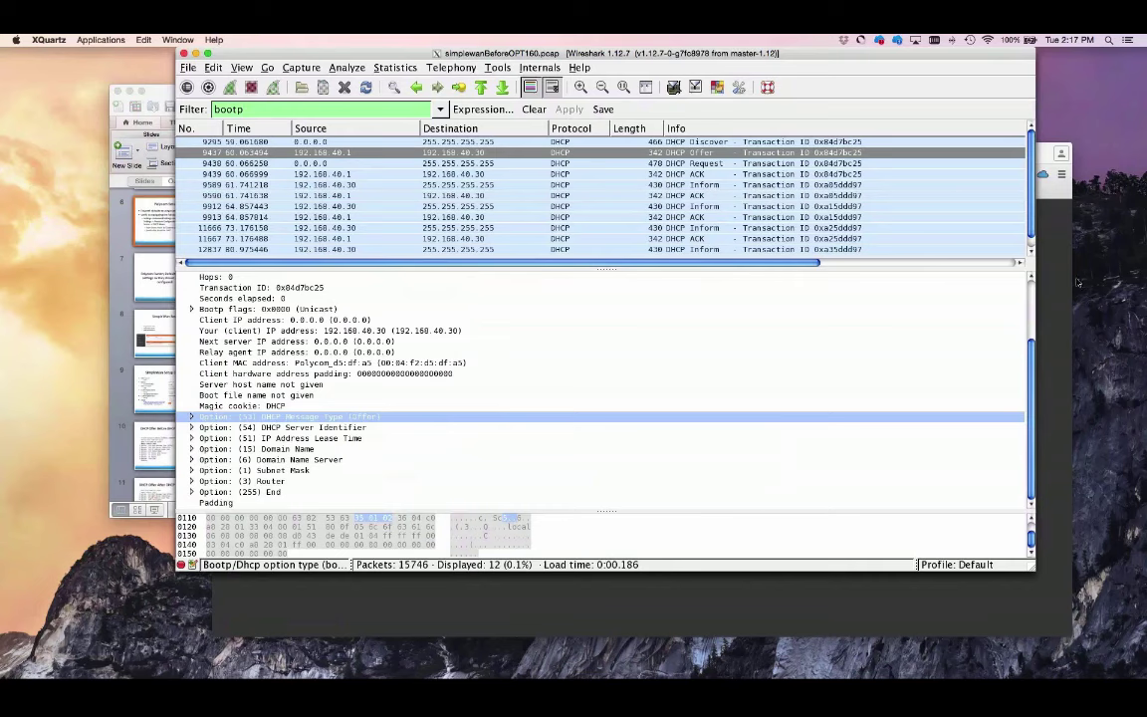
Switch to the PowerPoint presentation, show its slides up to SimpleWan Setup, and end the slide show
key("super+Tab")
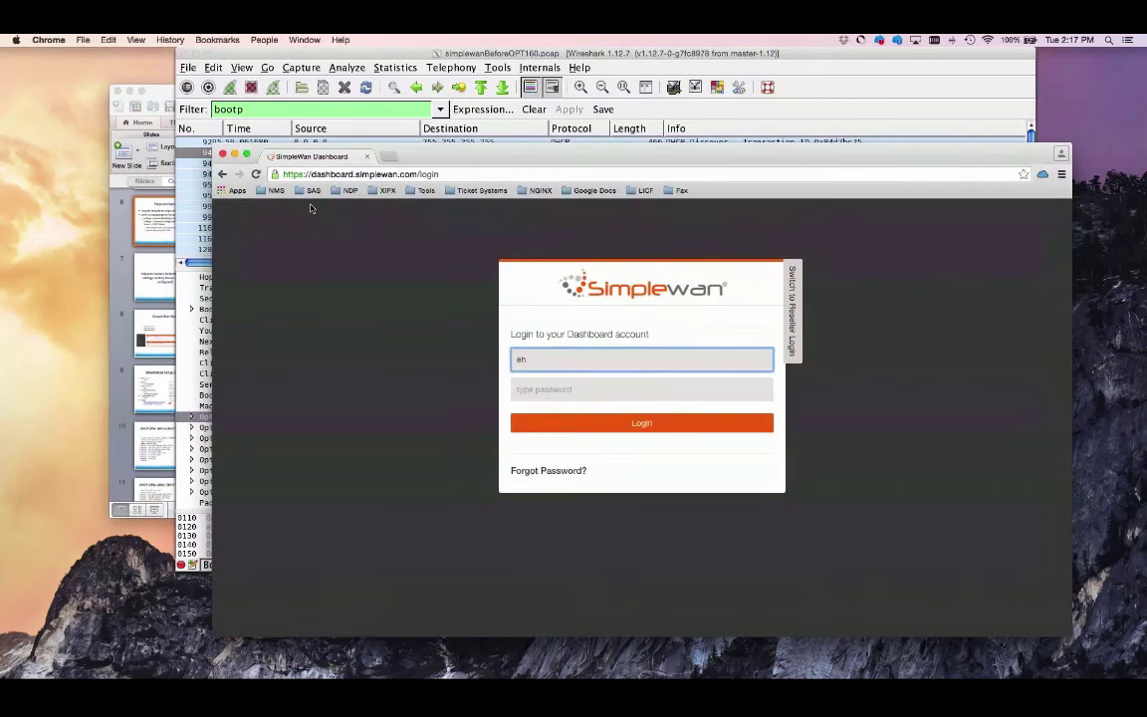
key("super+Tab")
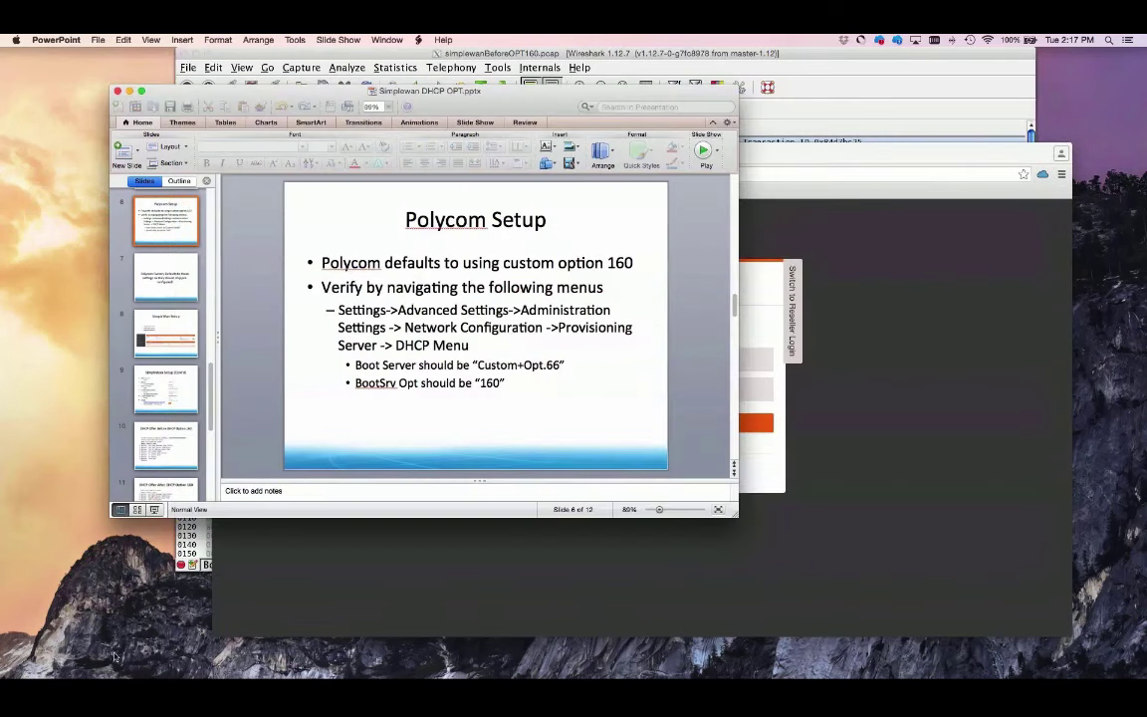
left_click(155, 509)
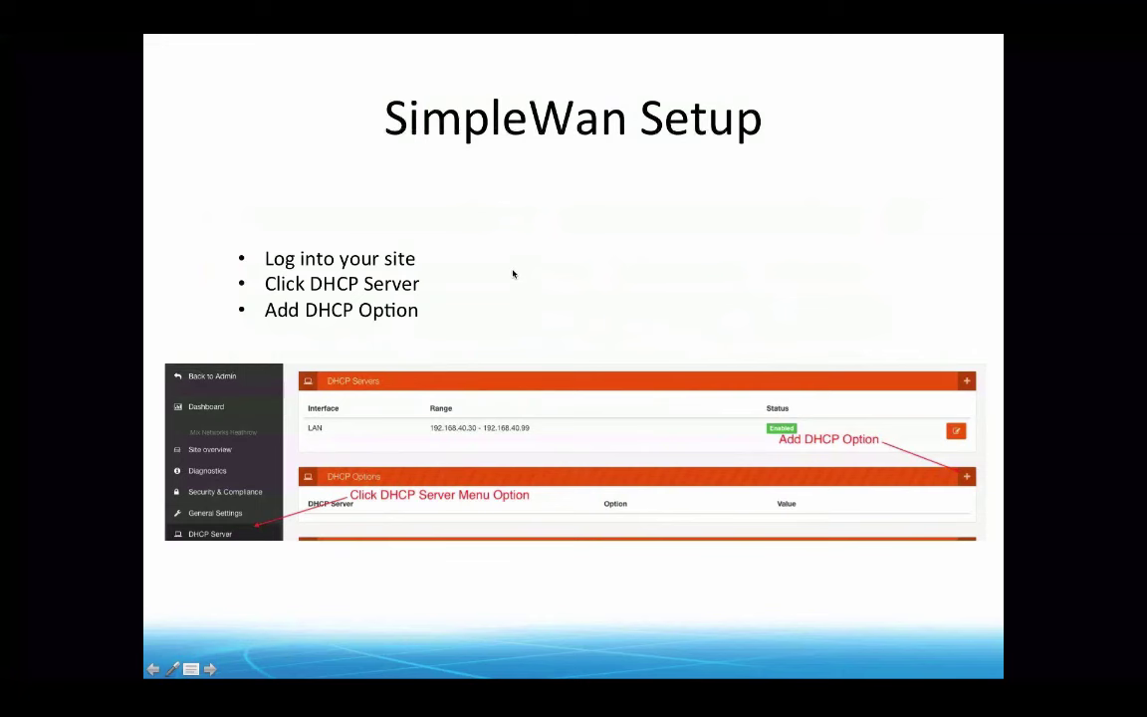
key("Escape")
Switch to the SimpleWan dashboard in Chrome and start a new DHCP option for the LAN server as a Custom Option
left_click(874, 158)
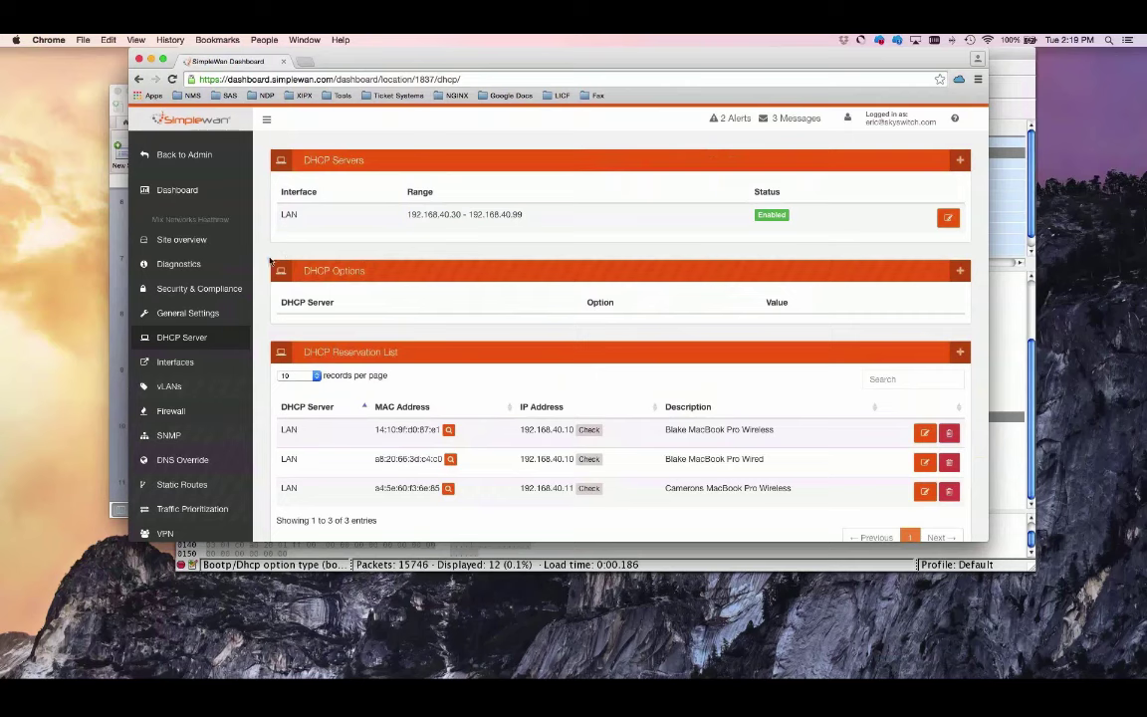
left_click(960, 270)
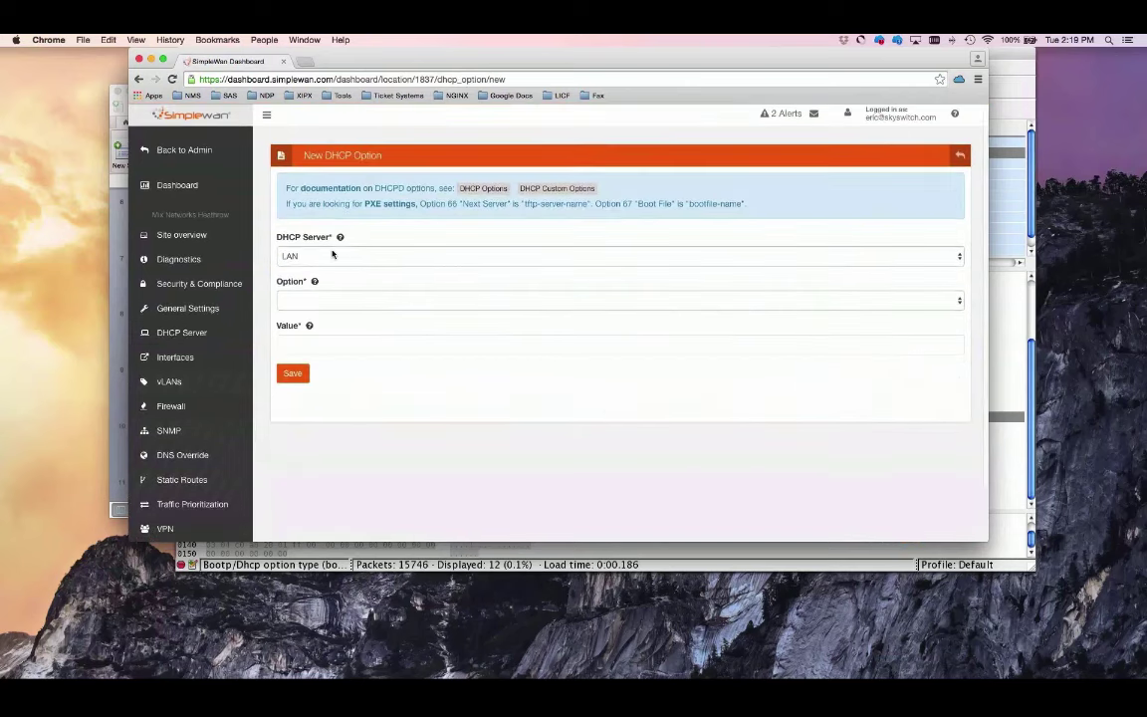
left_click(324, 256)
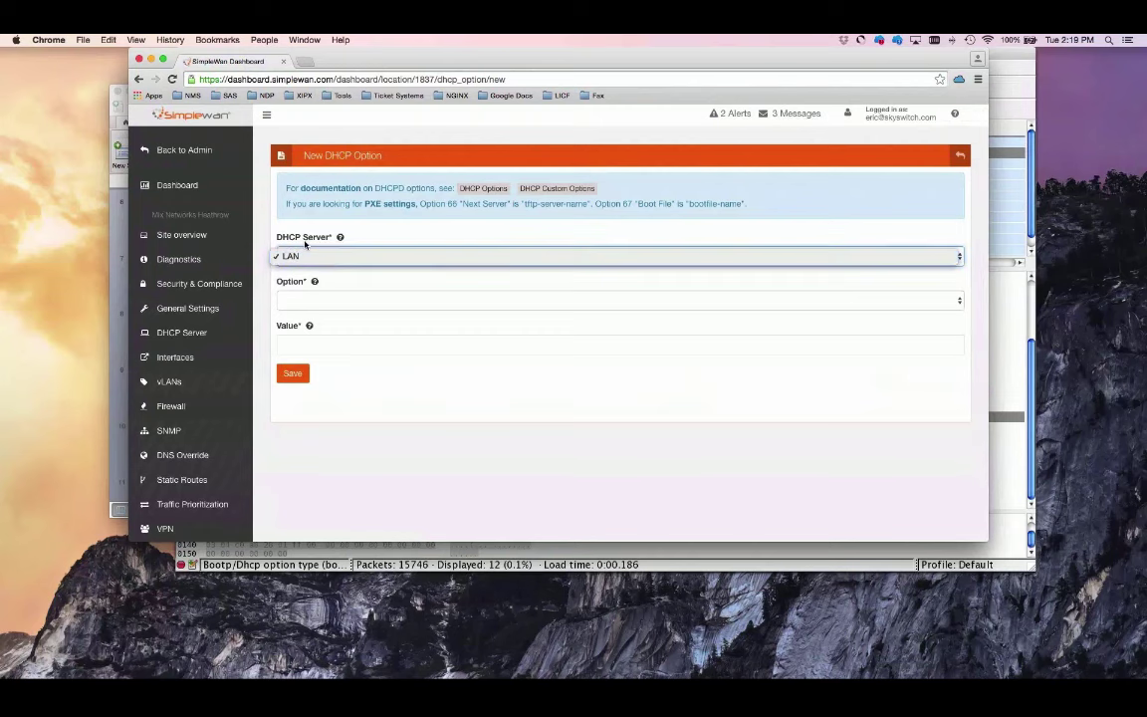
left_click(303, 256)
left_click(326, 301)
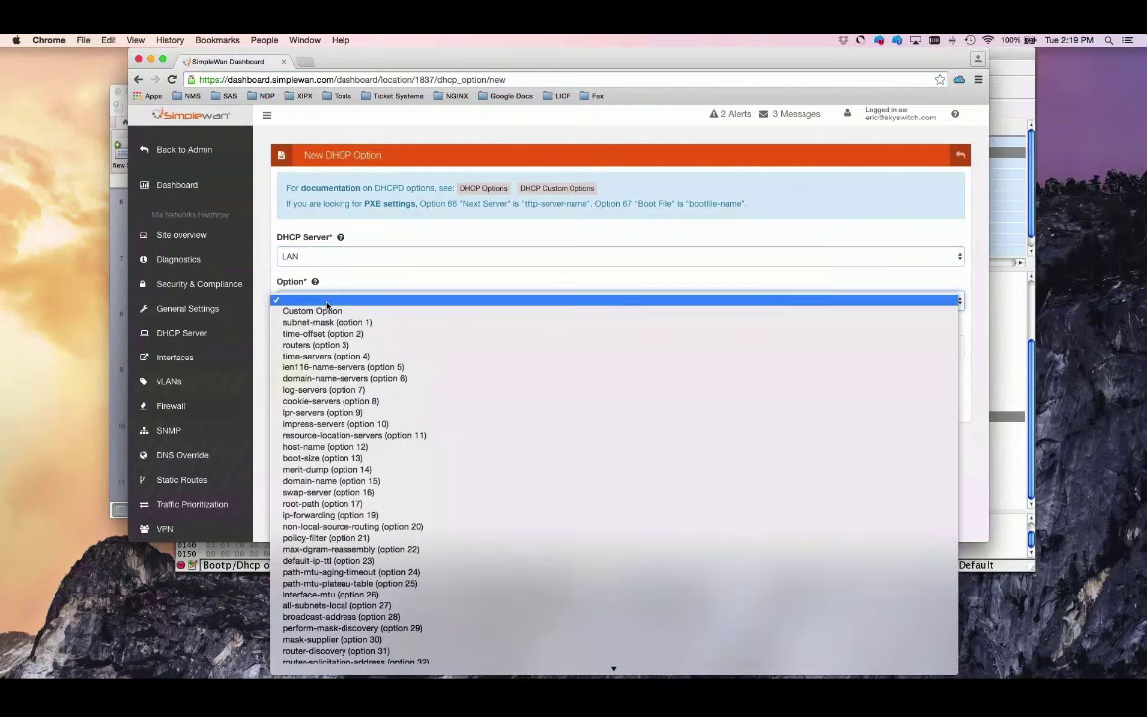
left_click(311, 310)
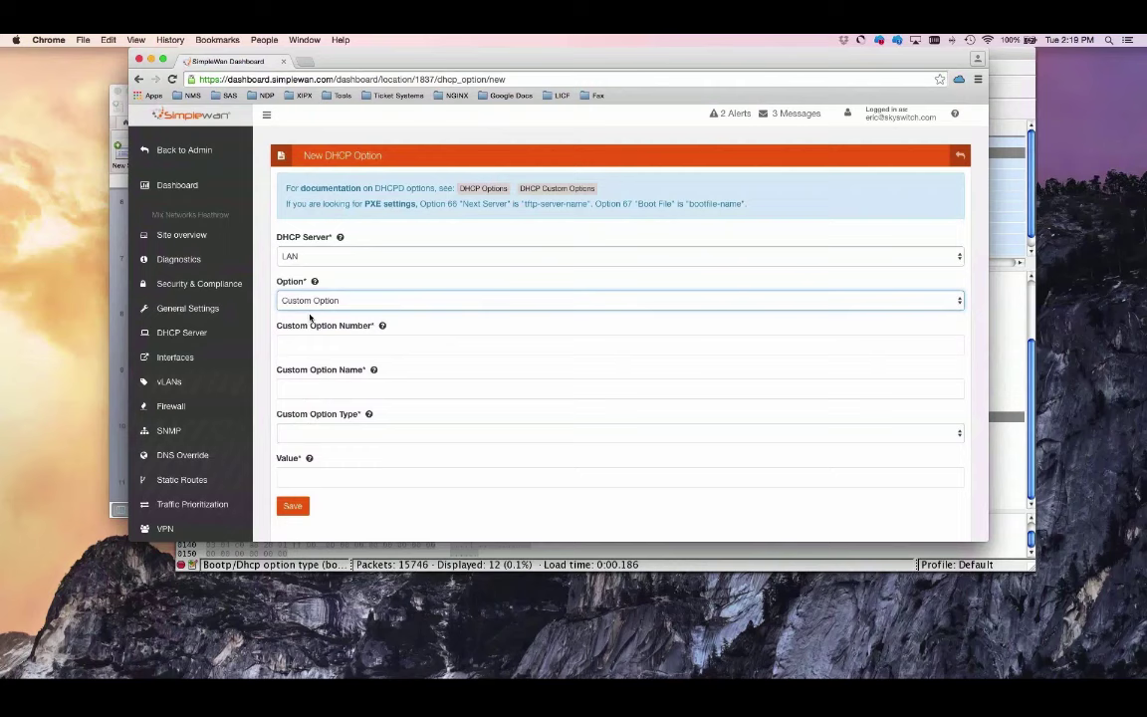
Give the custom DHCP option number 160, the name PolycomProv and the type String
left_click(309, 344)
type("160")
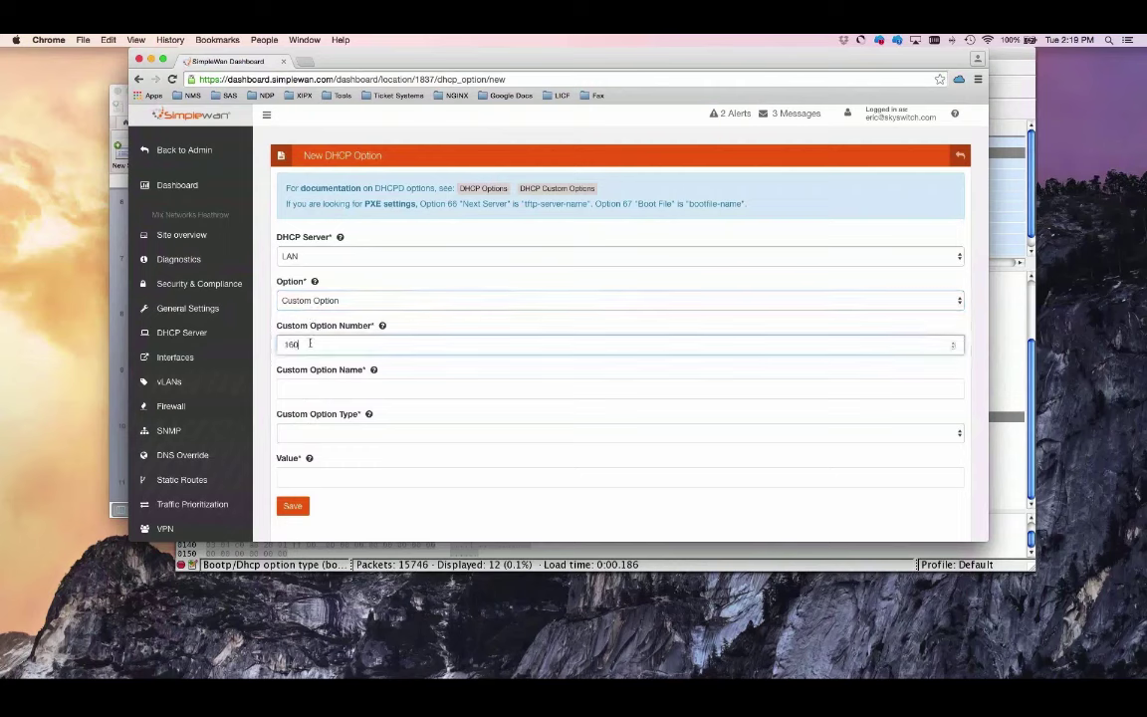
key("Tab")
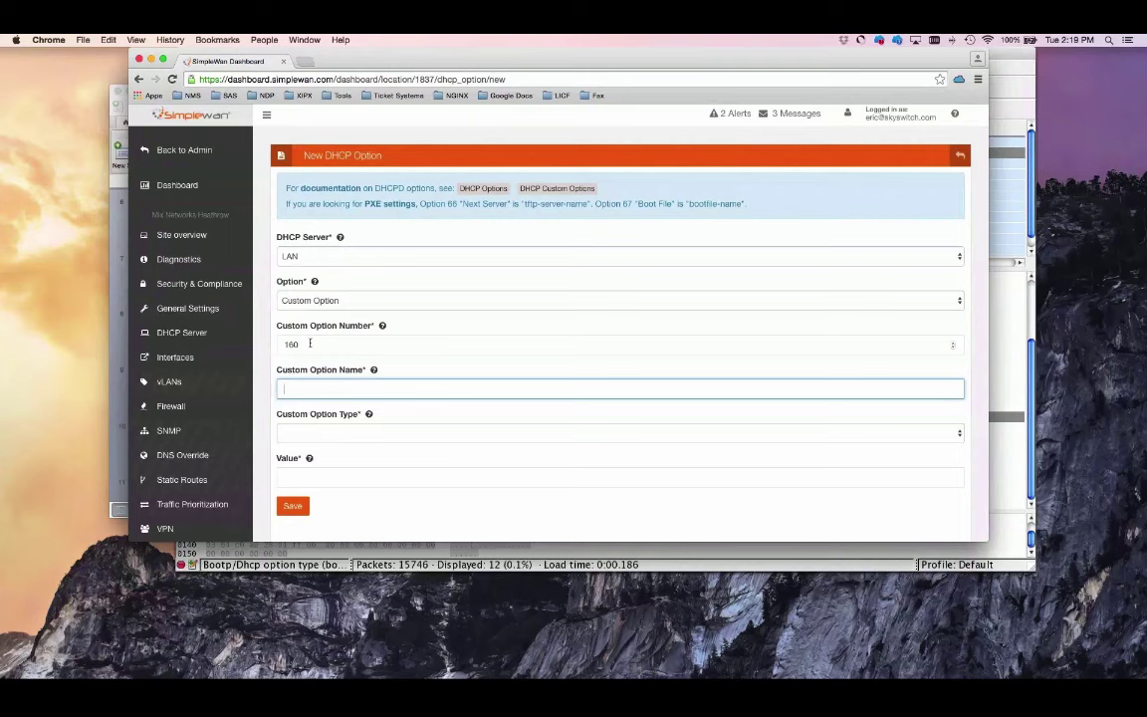
type("PolycomPro")
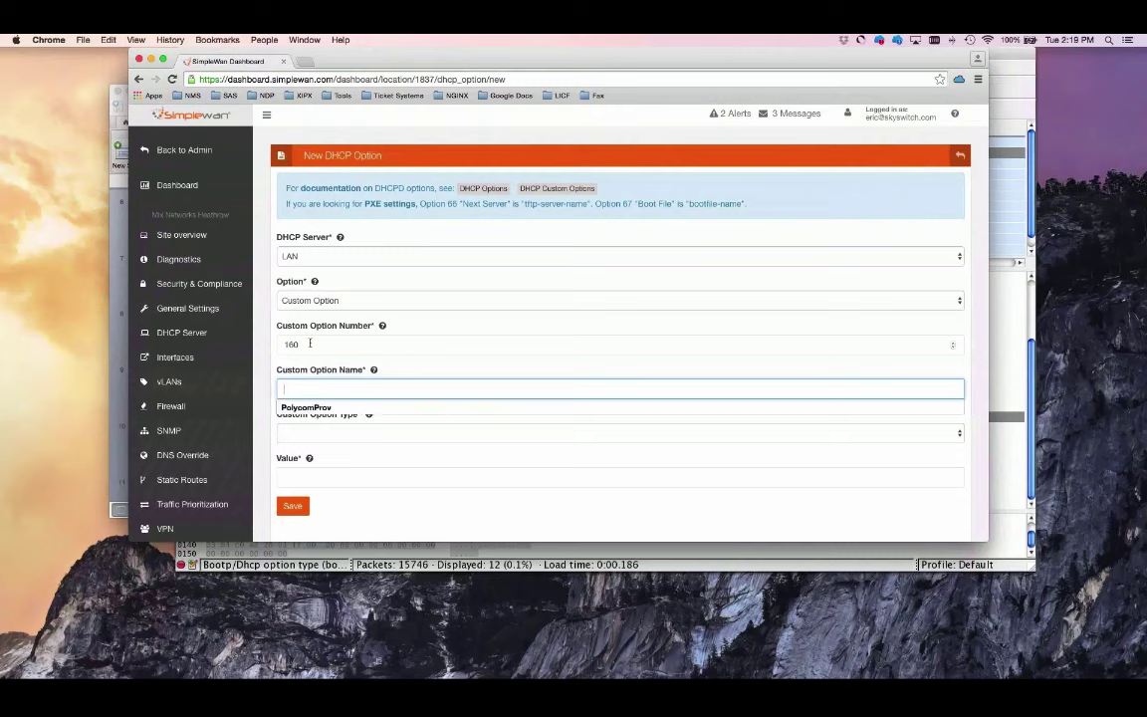
type("v")
left_click(357, 433)
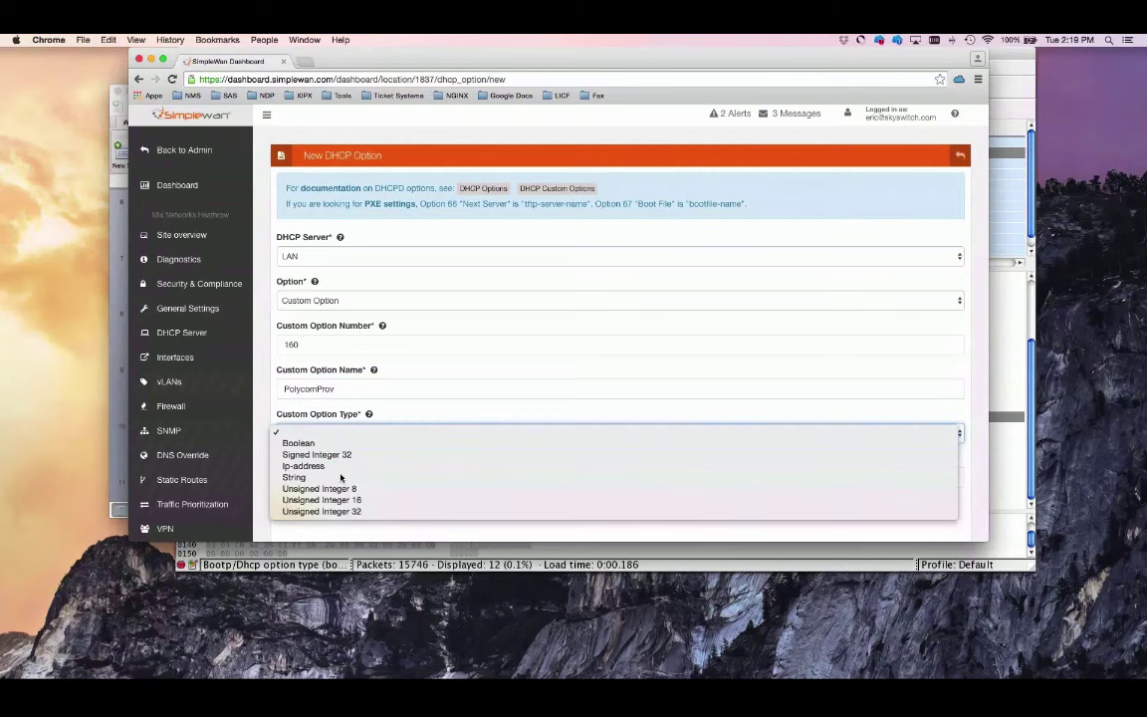
left_click(340, 476)
left_click(341, 477)
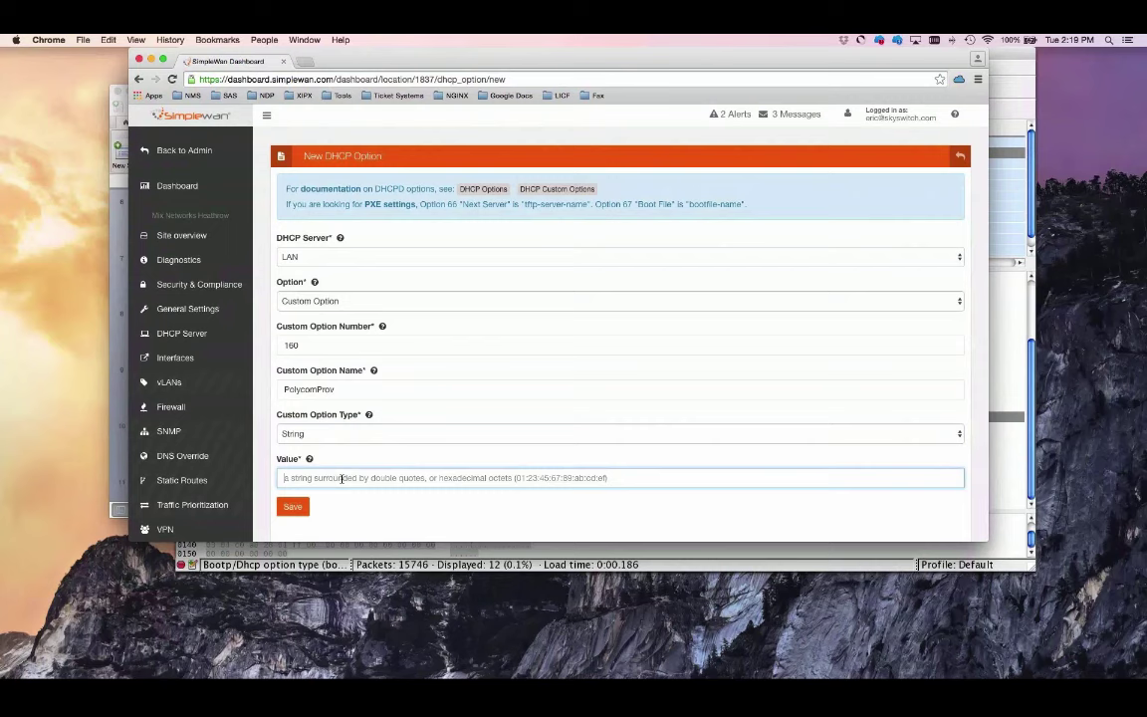
type("http")
key("BackSpace")
key("BackSpace")
key("BackSpace")
key("BackSpace")
type("http")
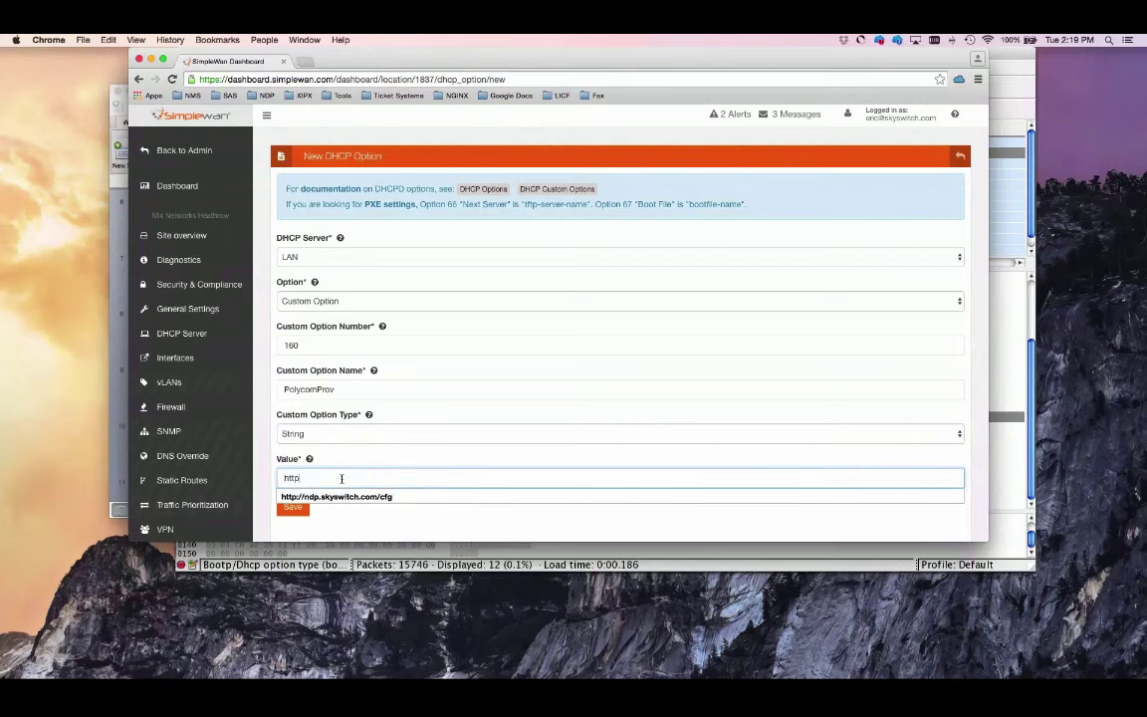
type("://ndp.s")
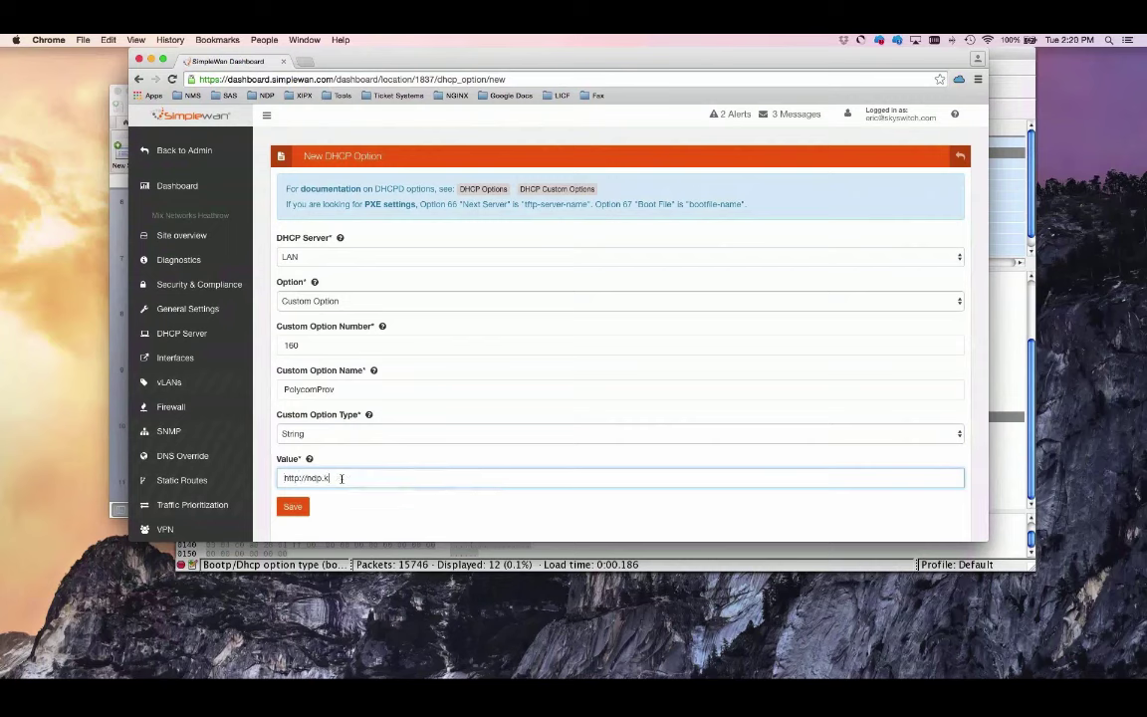
type("kyswitch.com/")
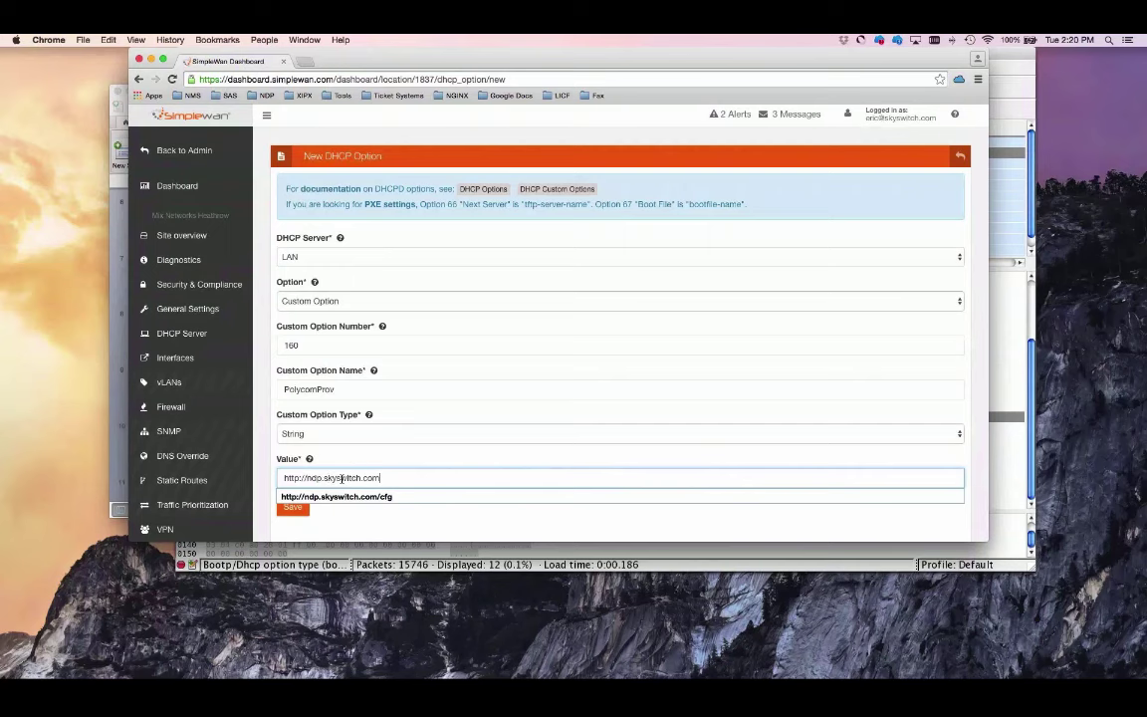
type("cfg")
left_click(425, 454)
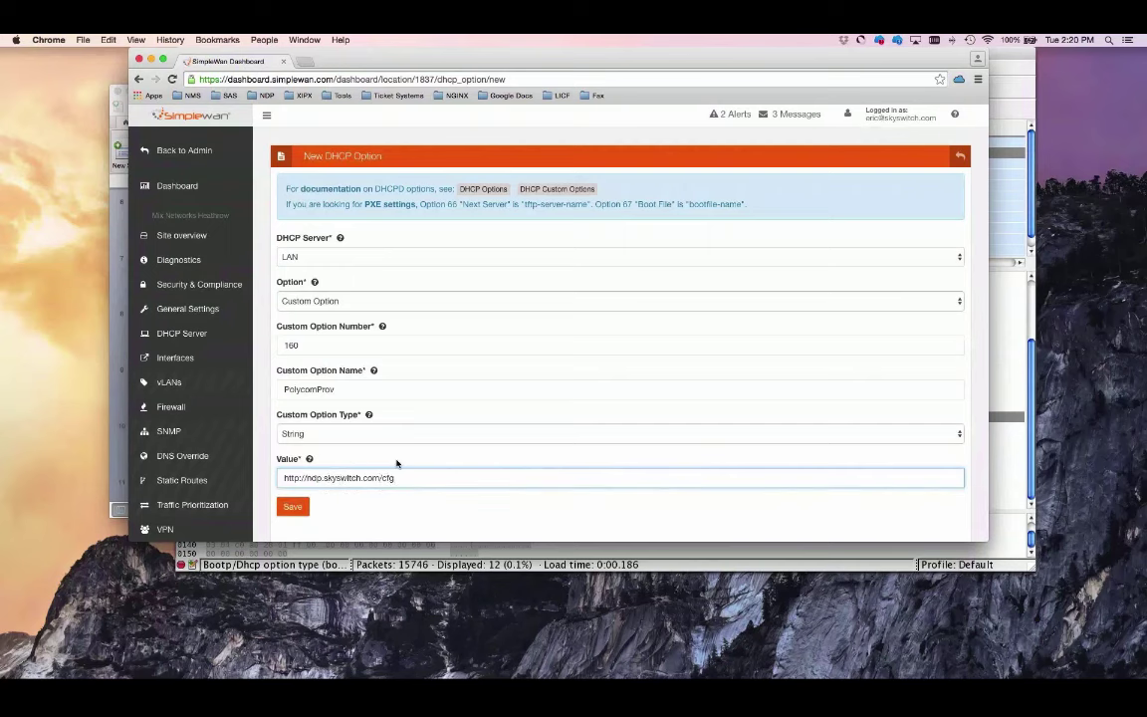
scroll(425, 454, "down", 2)
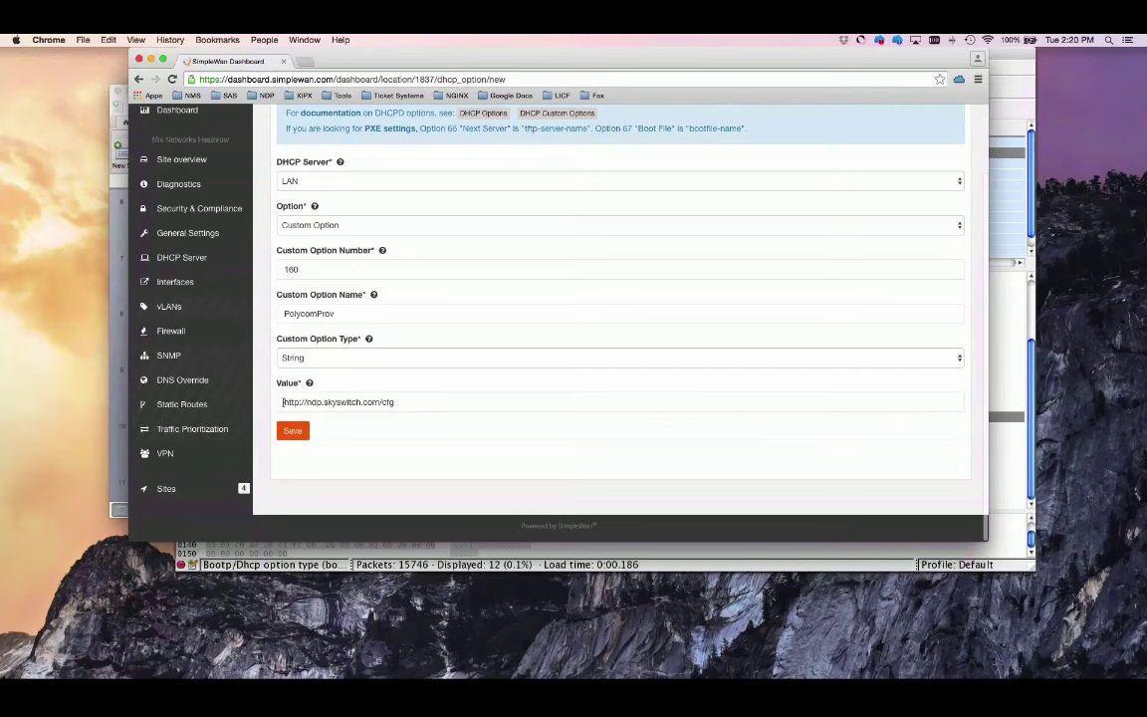
left_click(311, 402)
key("super+Left")
type("\"")
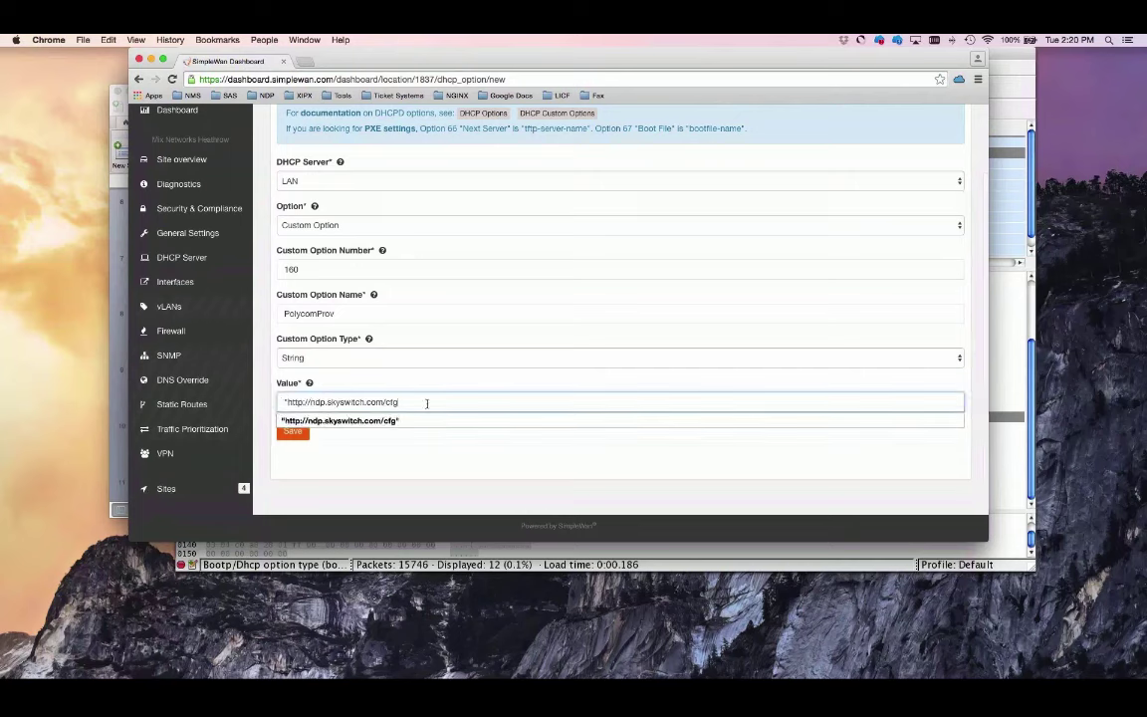
key("super+Right")
type("\"")
left_click(434, 471)
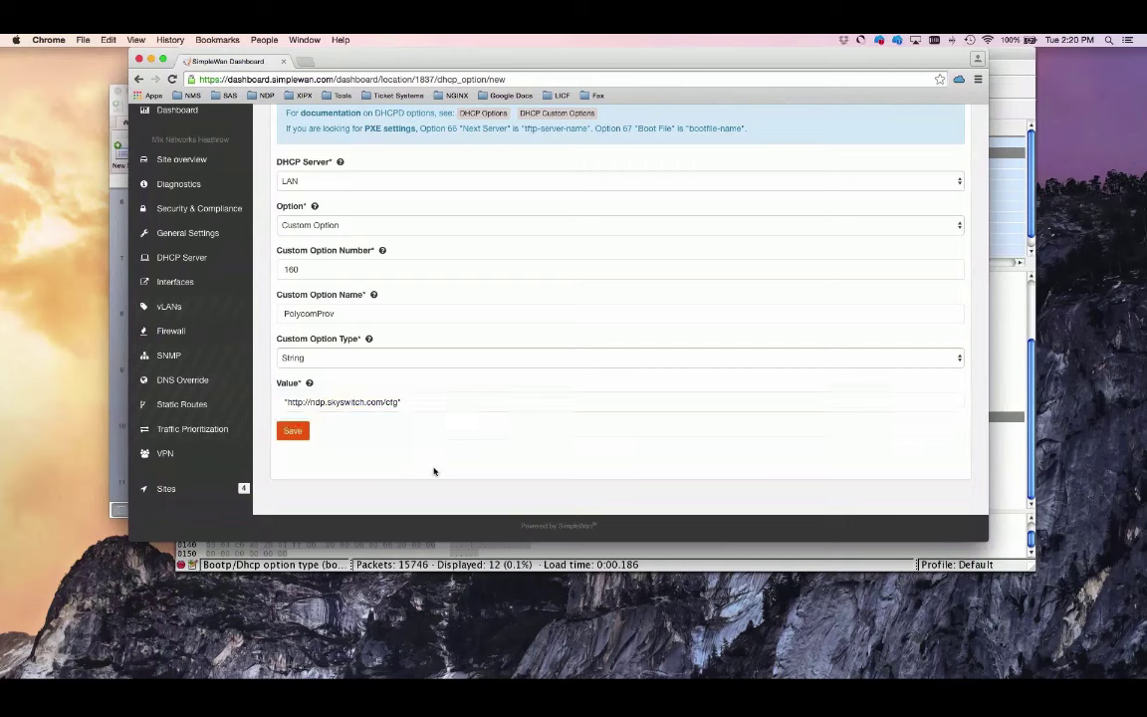
Check the quoted provisioning URL and save the new custom DHCP option
left_click(500, 397)
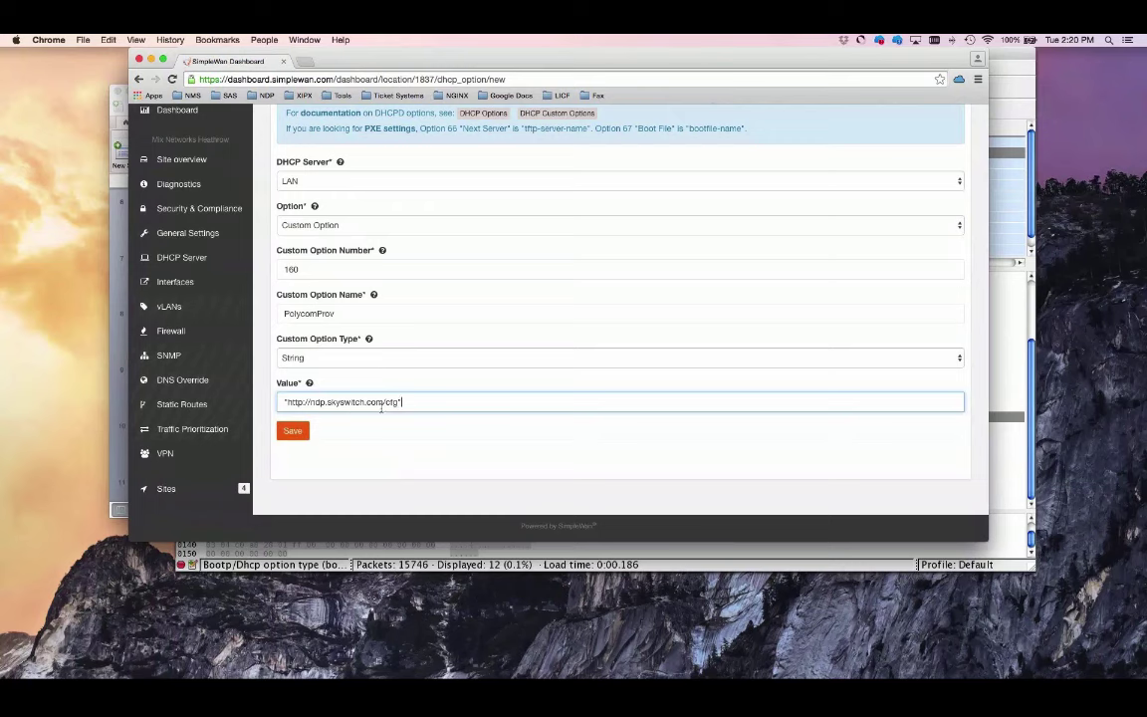
left_click_drag(410, 405, 246, 403)
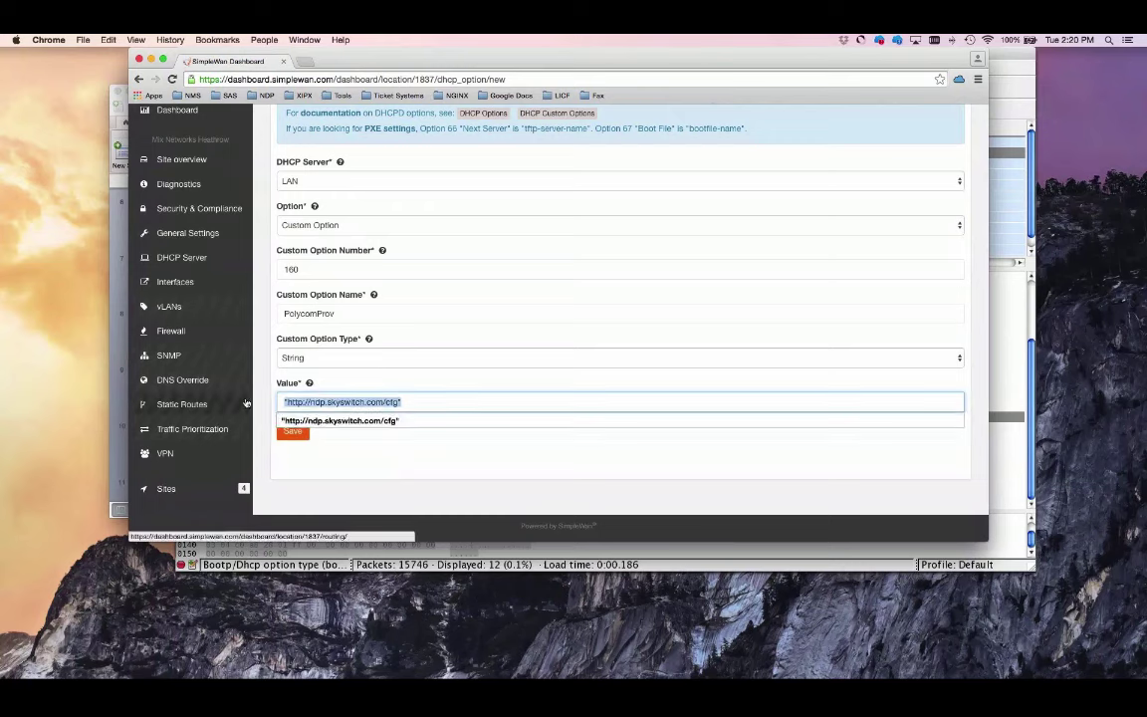
left_click(397, 468)
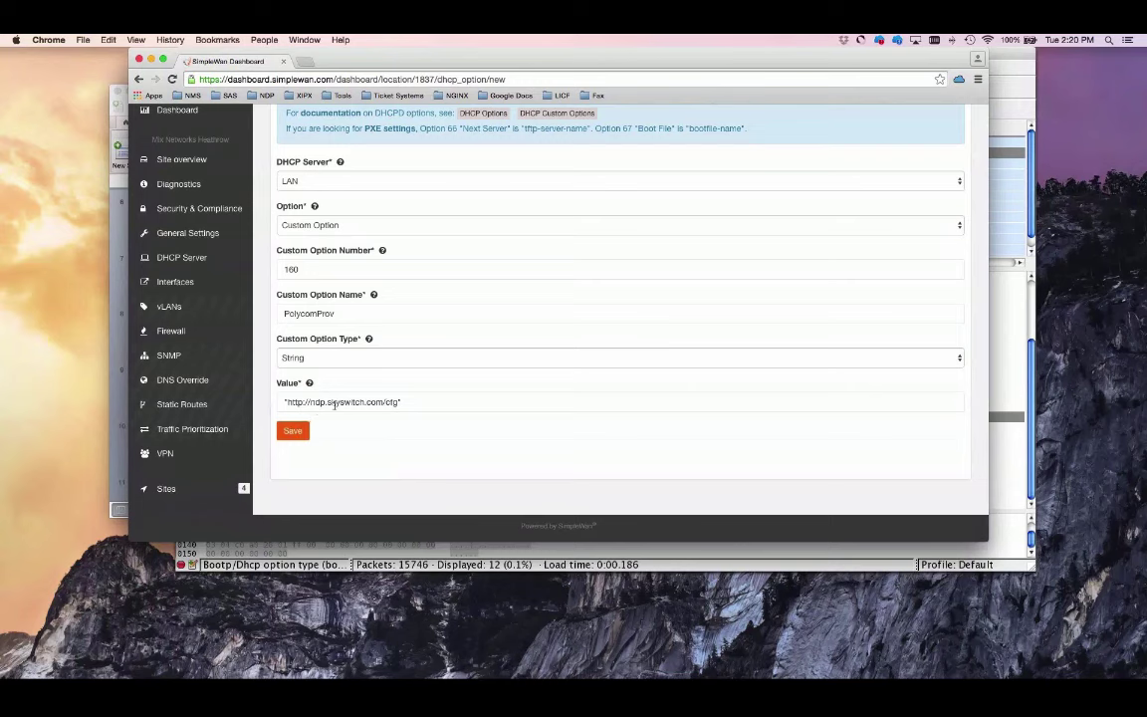
left_click(292, 430)
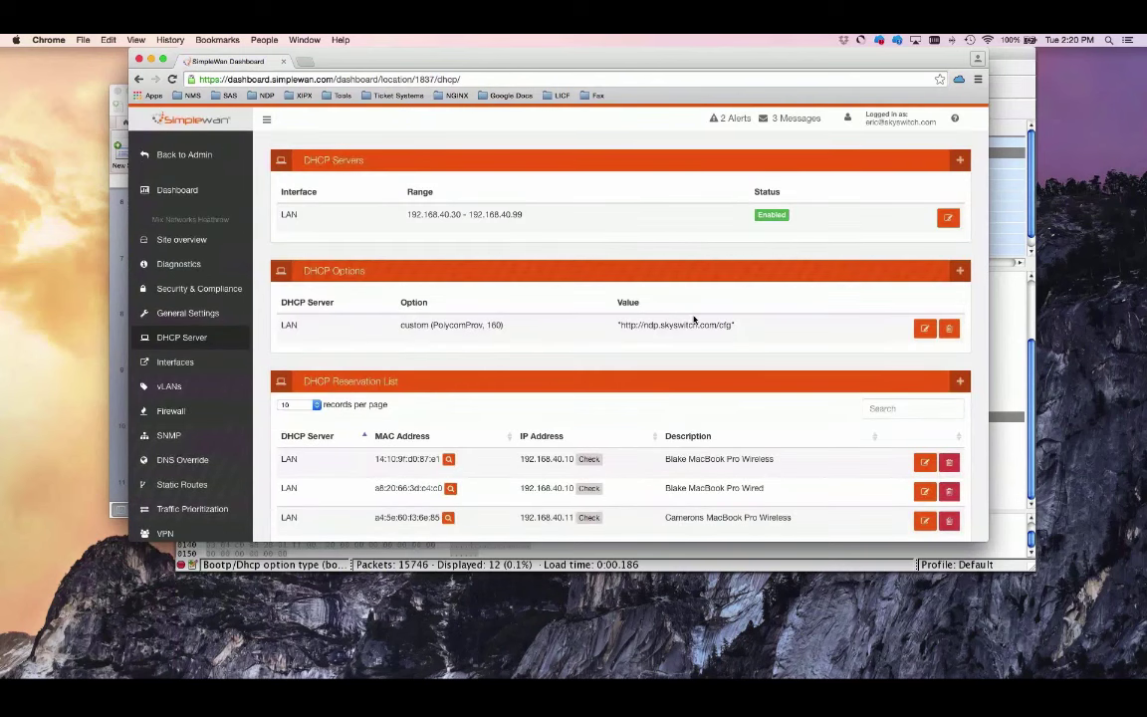
Open the site's overview and go to the Packet Capture page in its diagnostics
left_click(189, 219)
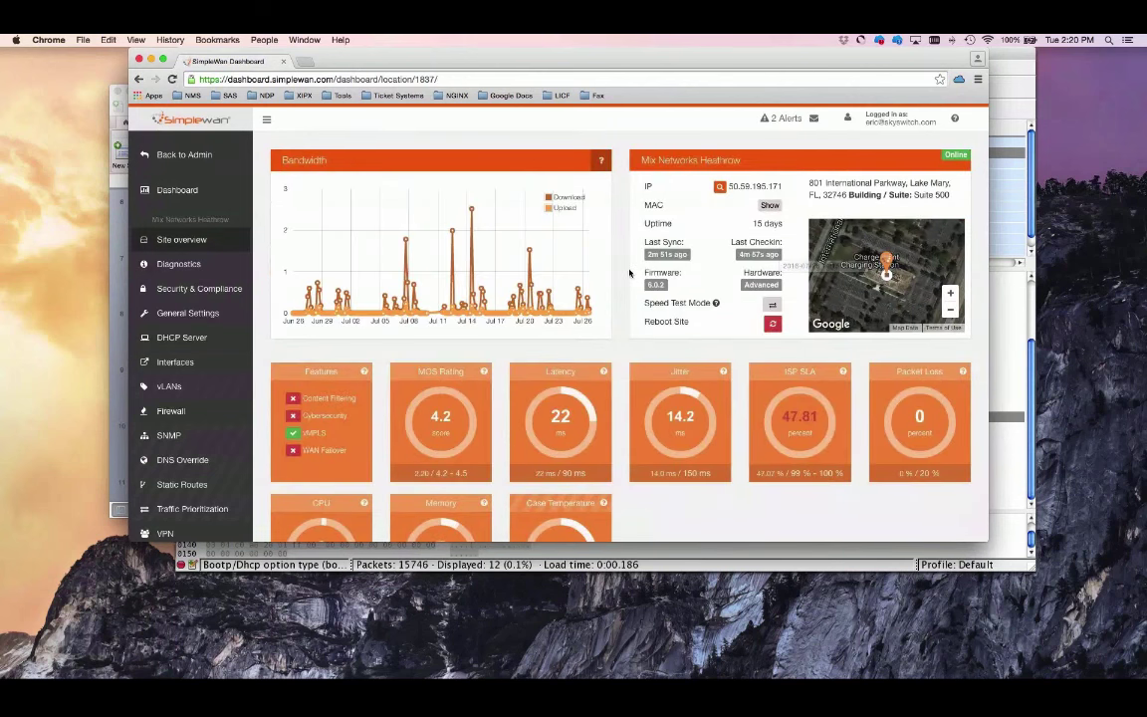
left_click(179, 264)
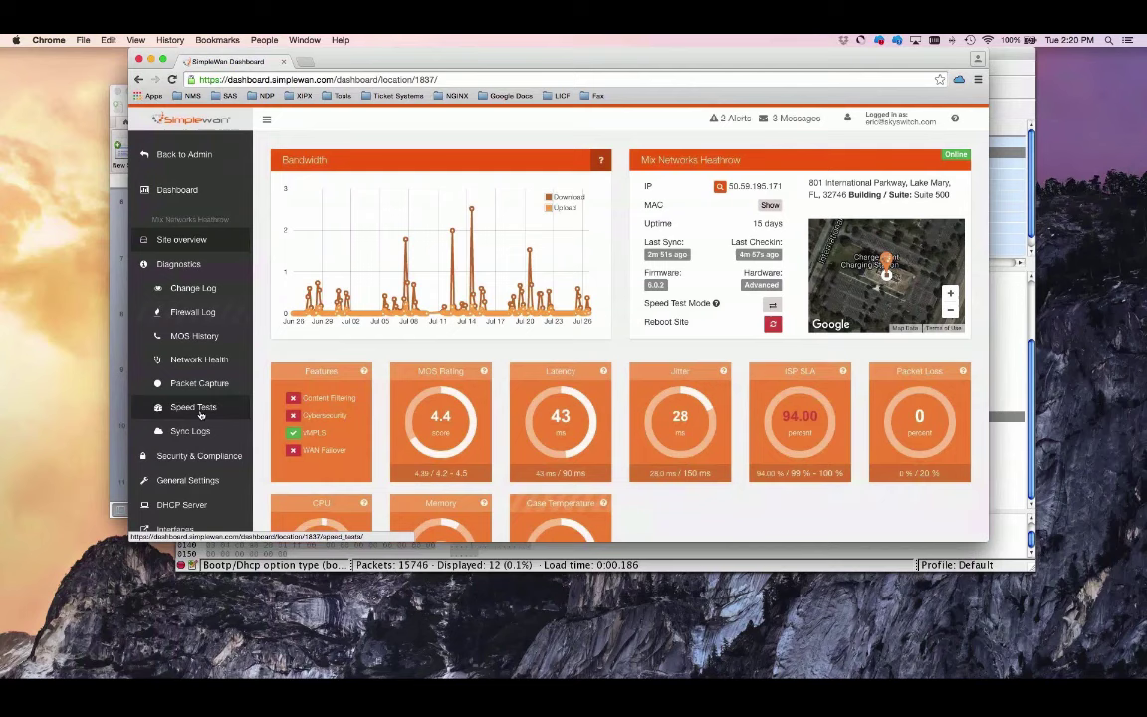
left_click(204, 385)
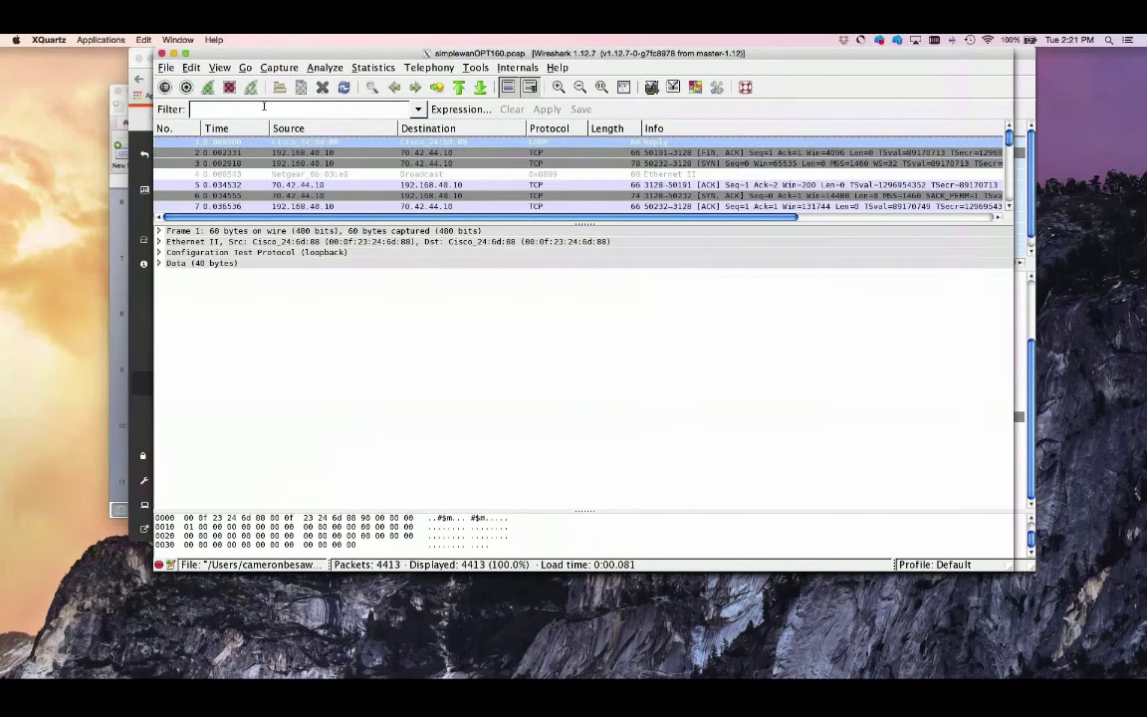
Filter the simplewanOPT160.pcap capture in Wireshark by bootp
left_click(264, 105)
type("bootp")
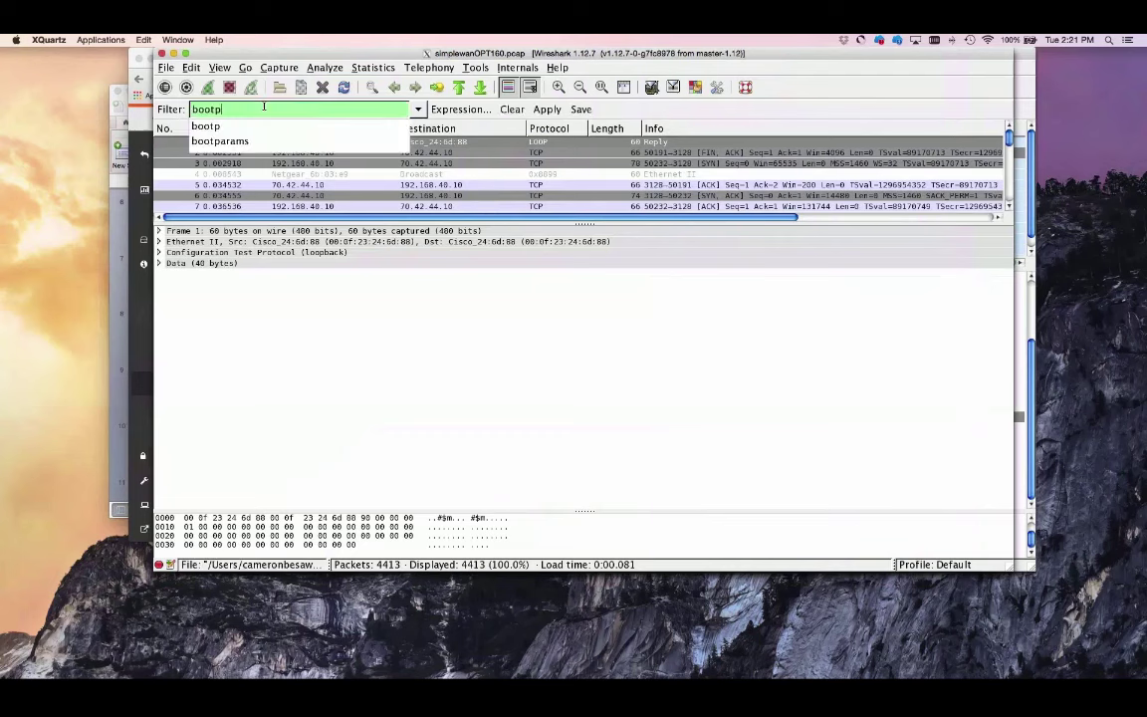
key("Return")
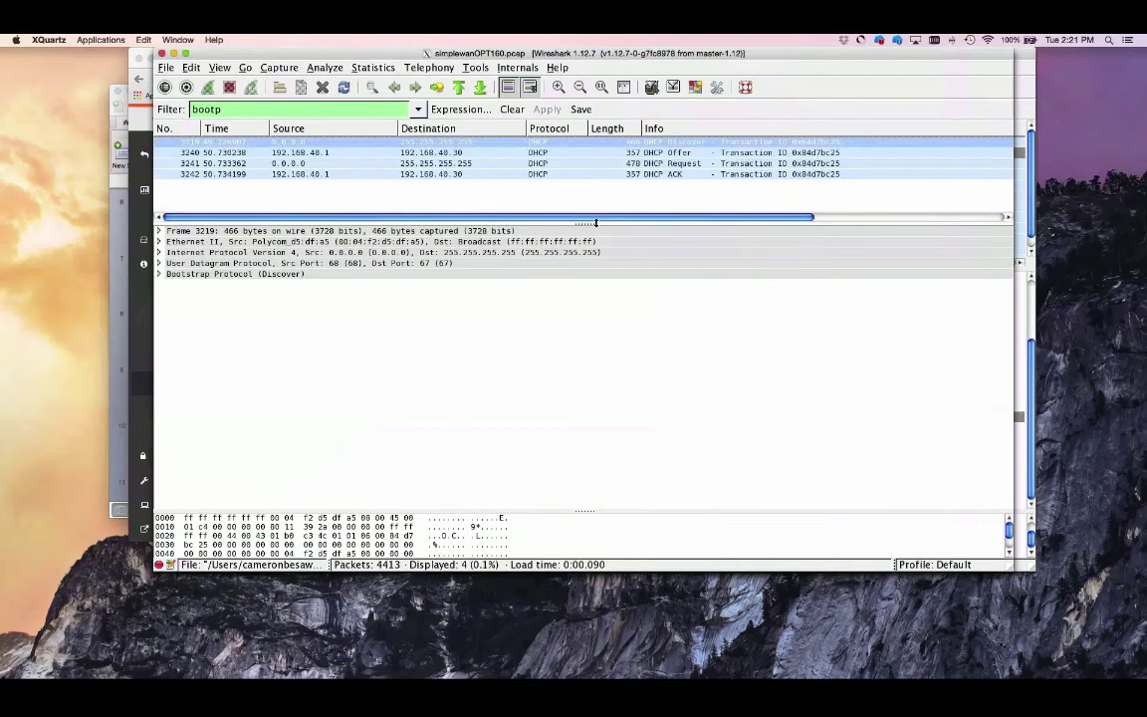
Examine the DHCP Offer packet's options and expand option 160 to inspect its value
left_click(687, 155)
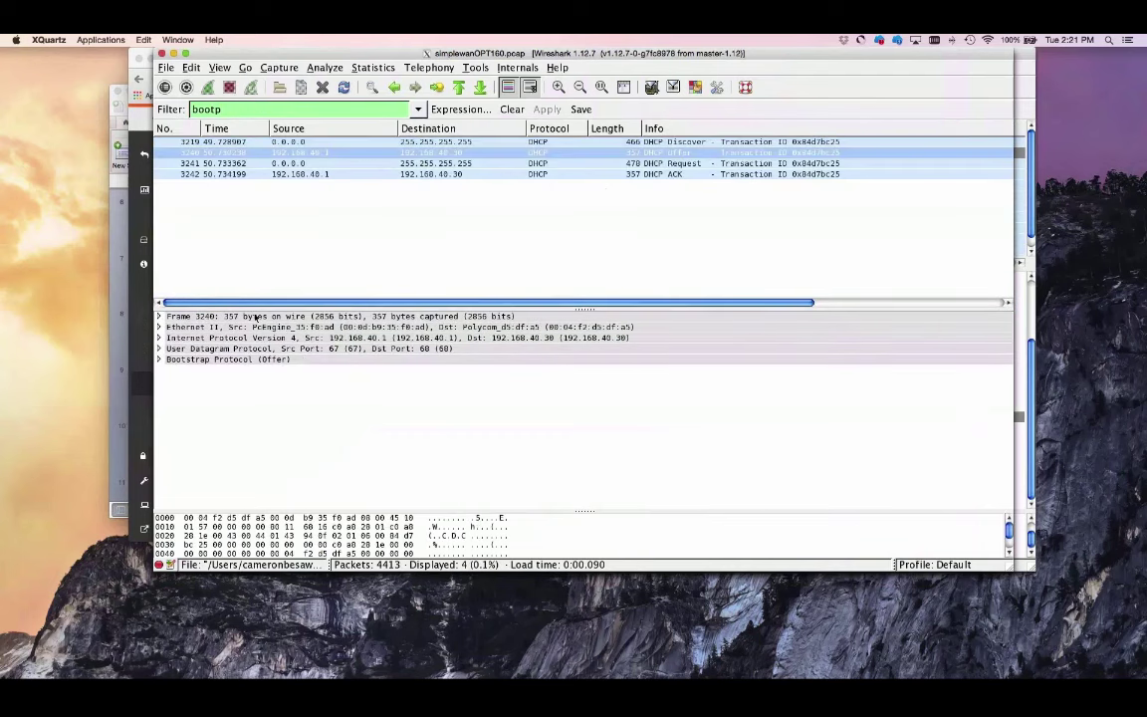
scroll(276, 368, "down", 4)
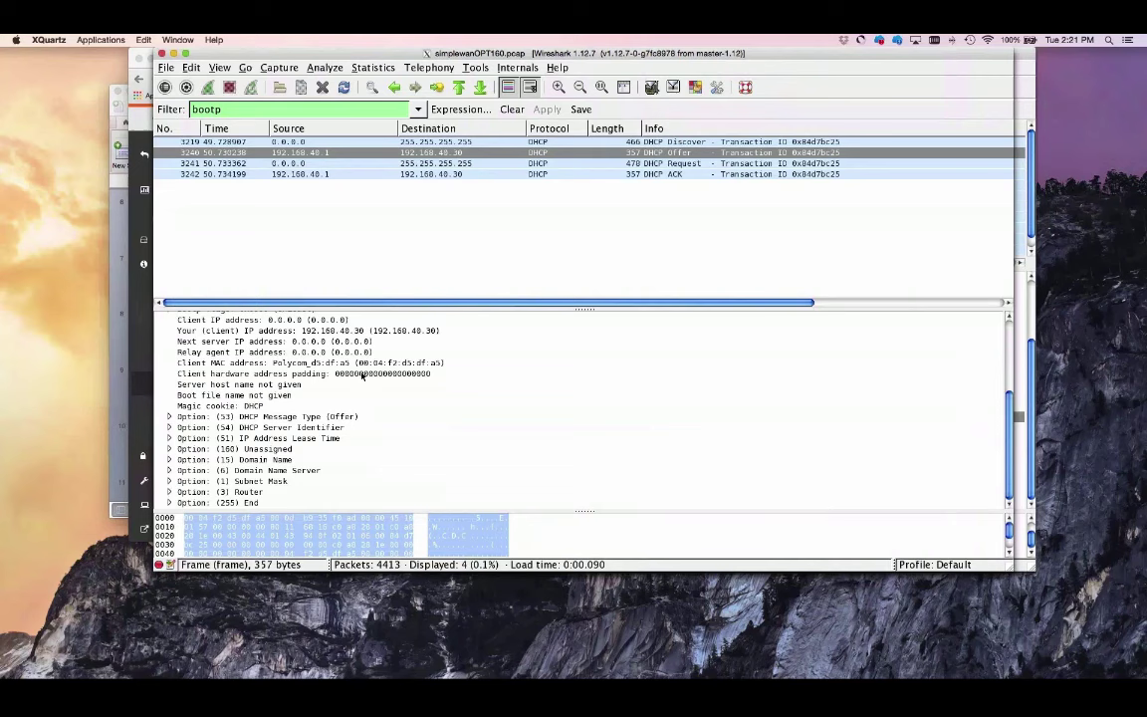
left_click(170, 450)
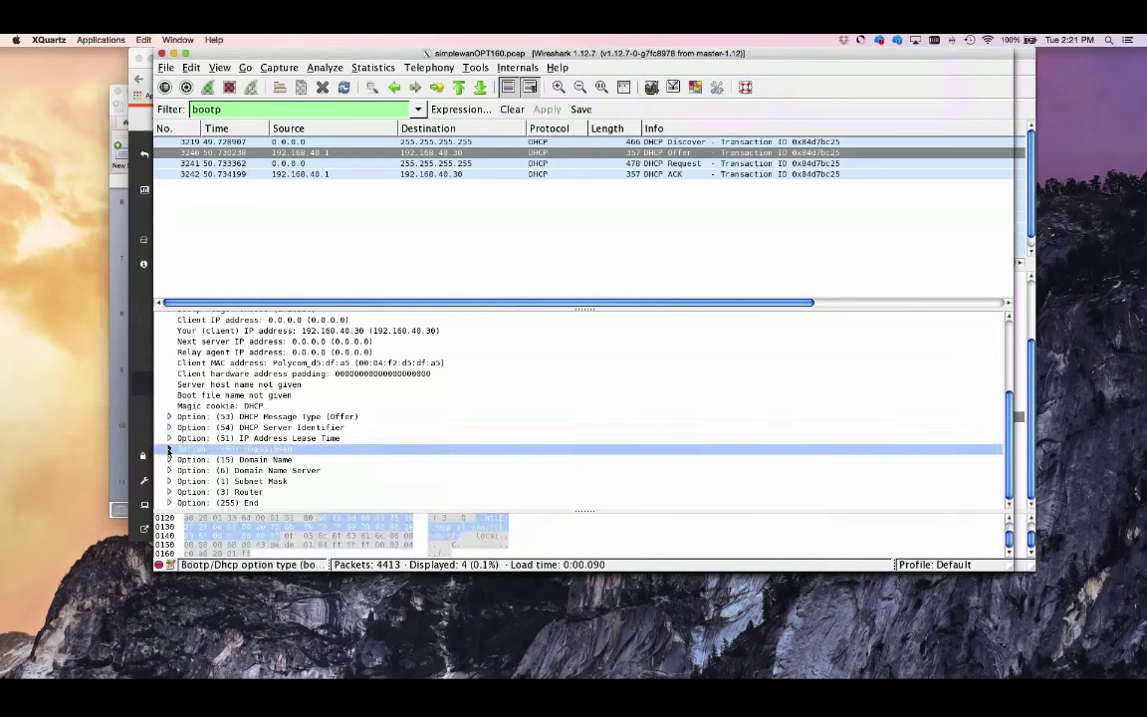
left_click(169, 450)
left_click(229, 470)
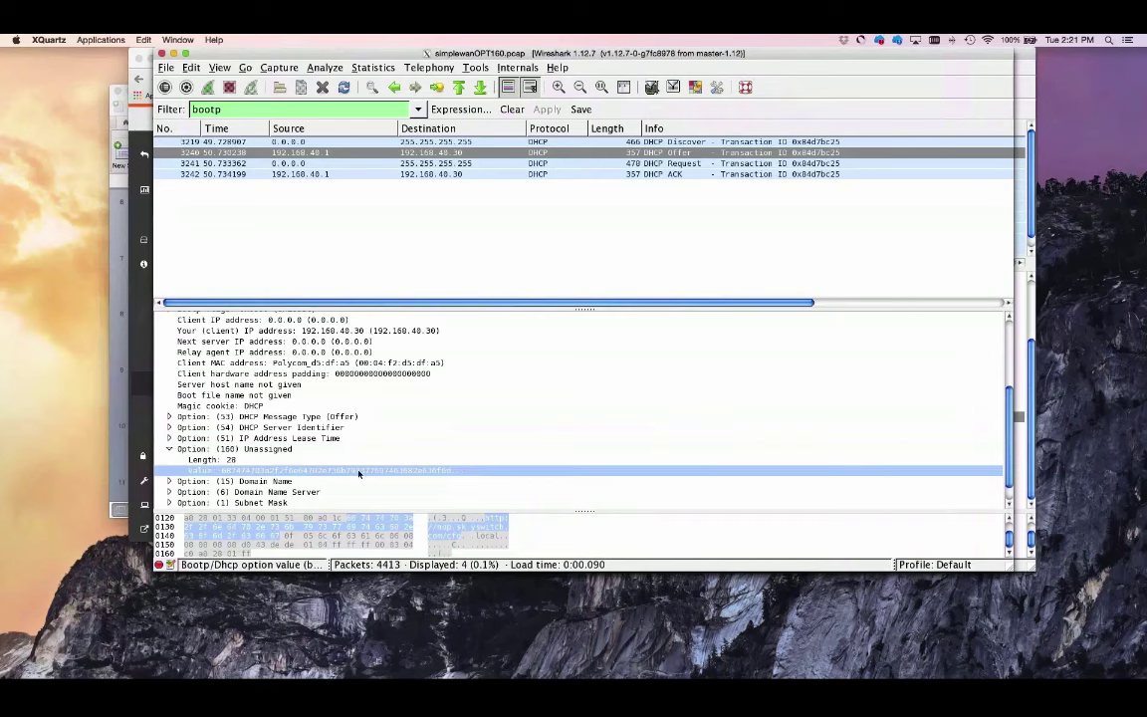
Copy the hexadecimal value of option 160 from the DHCP Offer
right_click(261, 474)
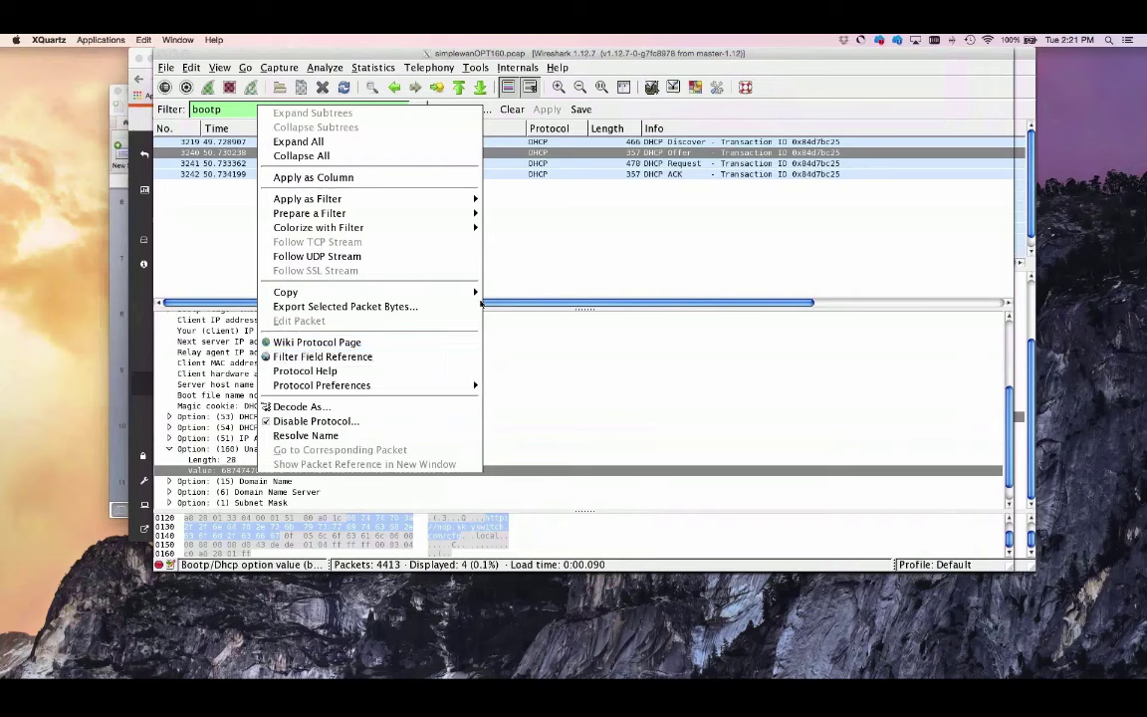
mouse_move(468, 291)
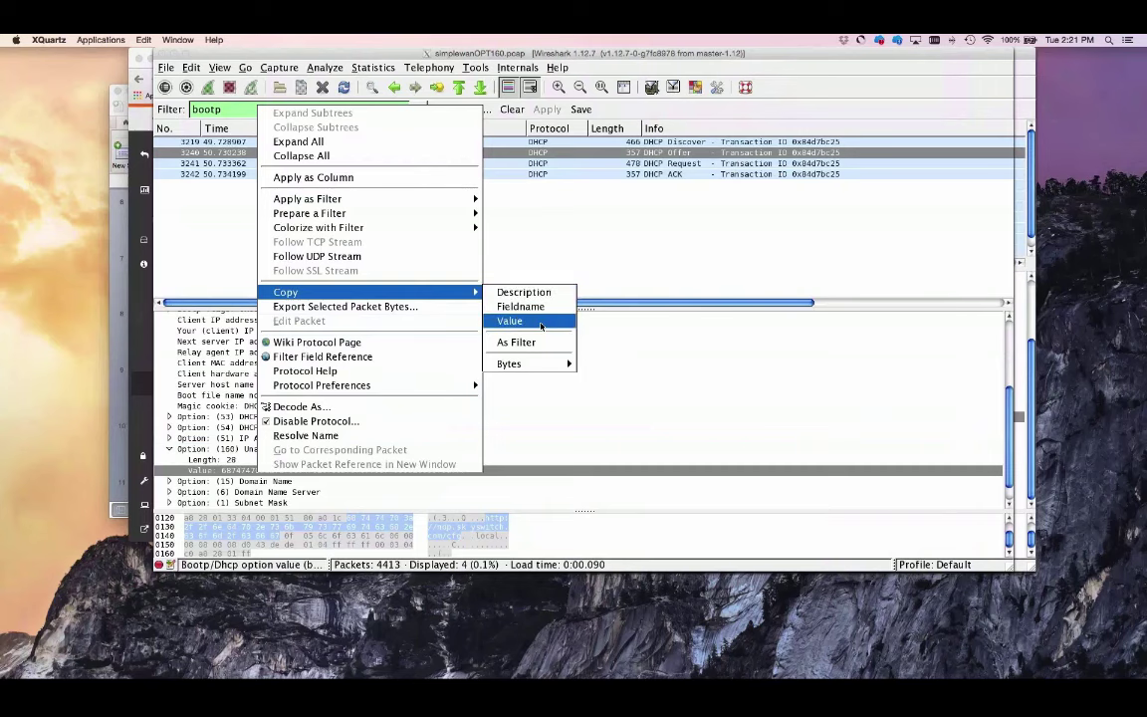
left_click(540, 326)
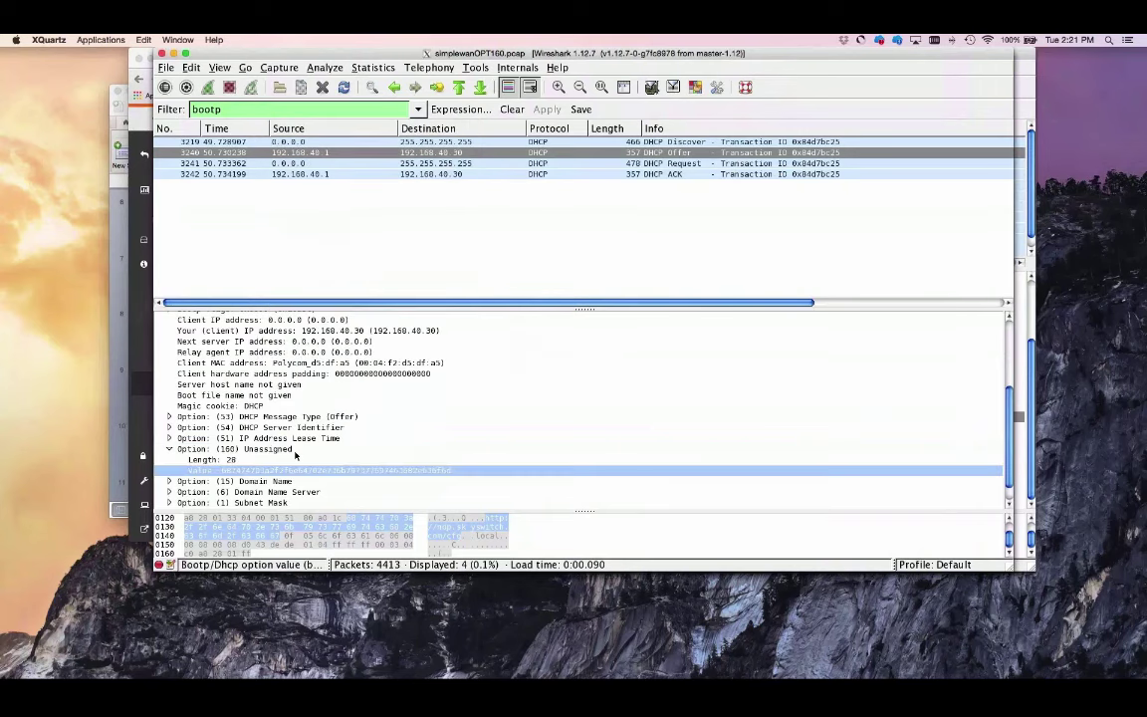
Switch to Chrome and search Google for "convert hexadecimal to ascii" in a new tab
left_click(117, 159)
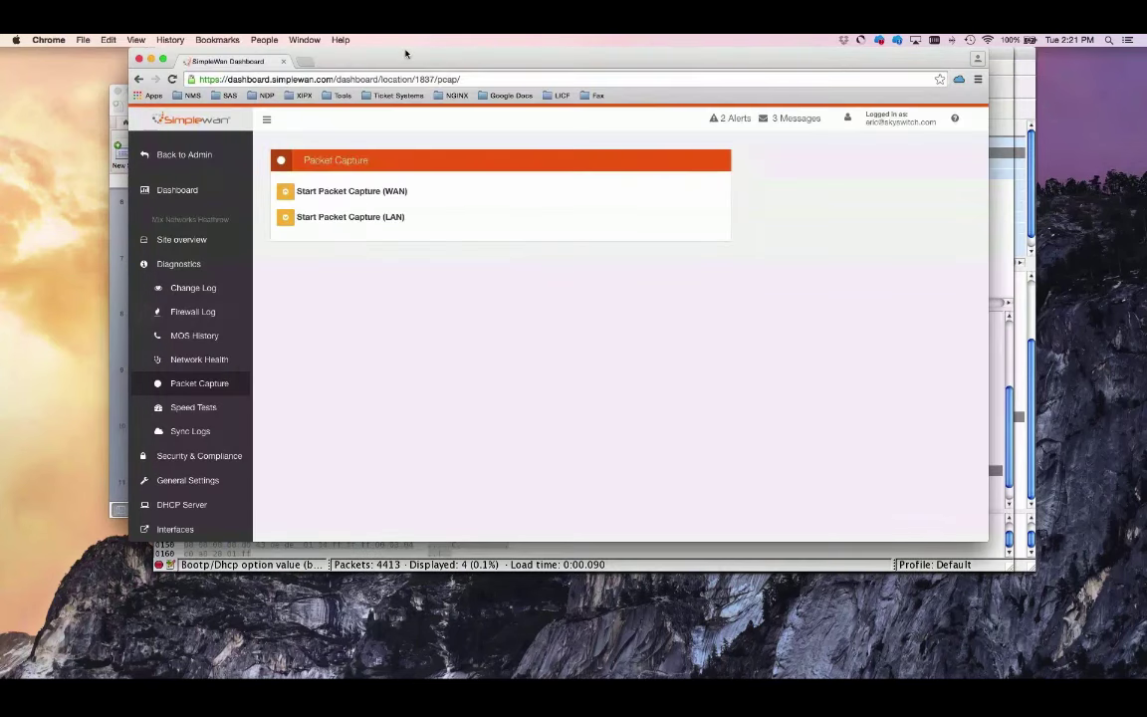
left_click(308, 61)
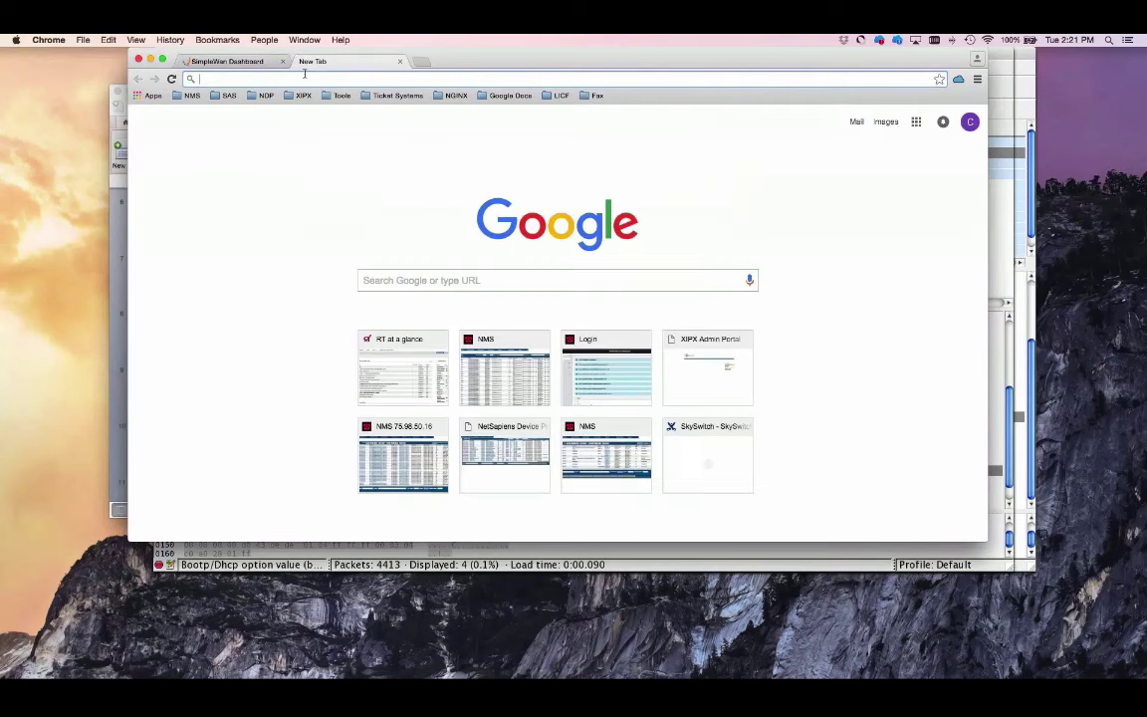
type("convert hx")
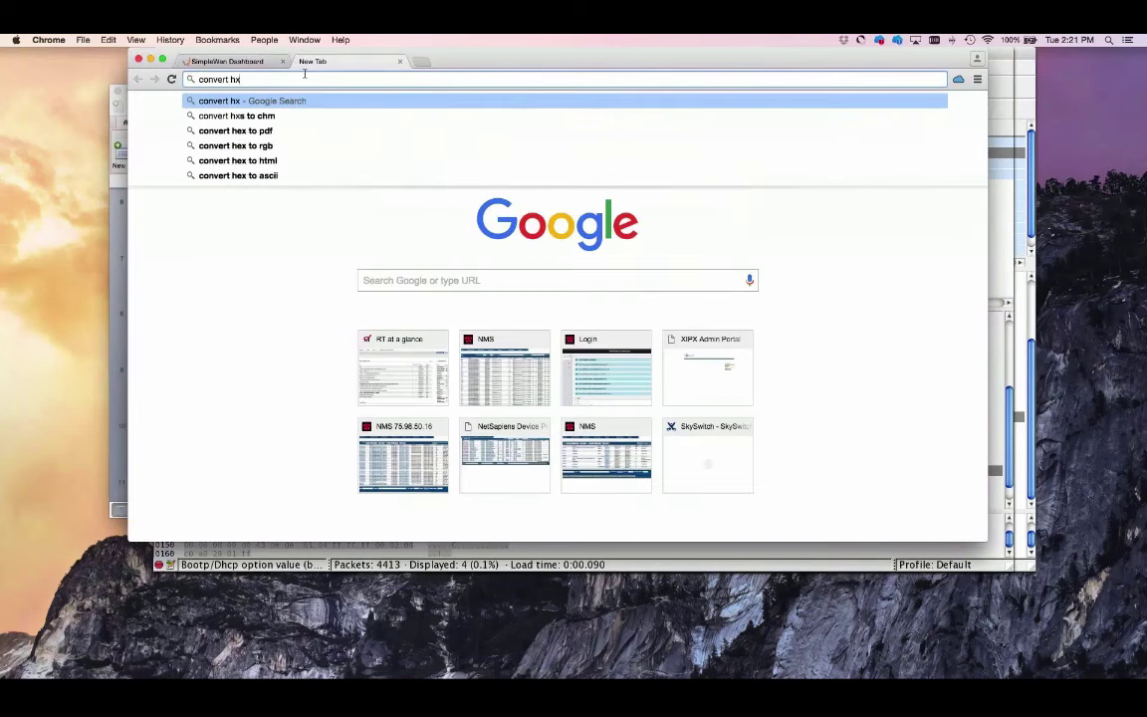
key("BackSpace")
type("exa")
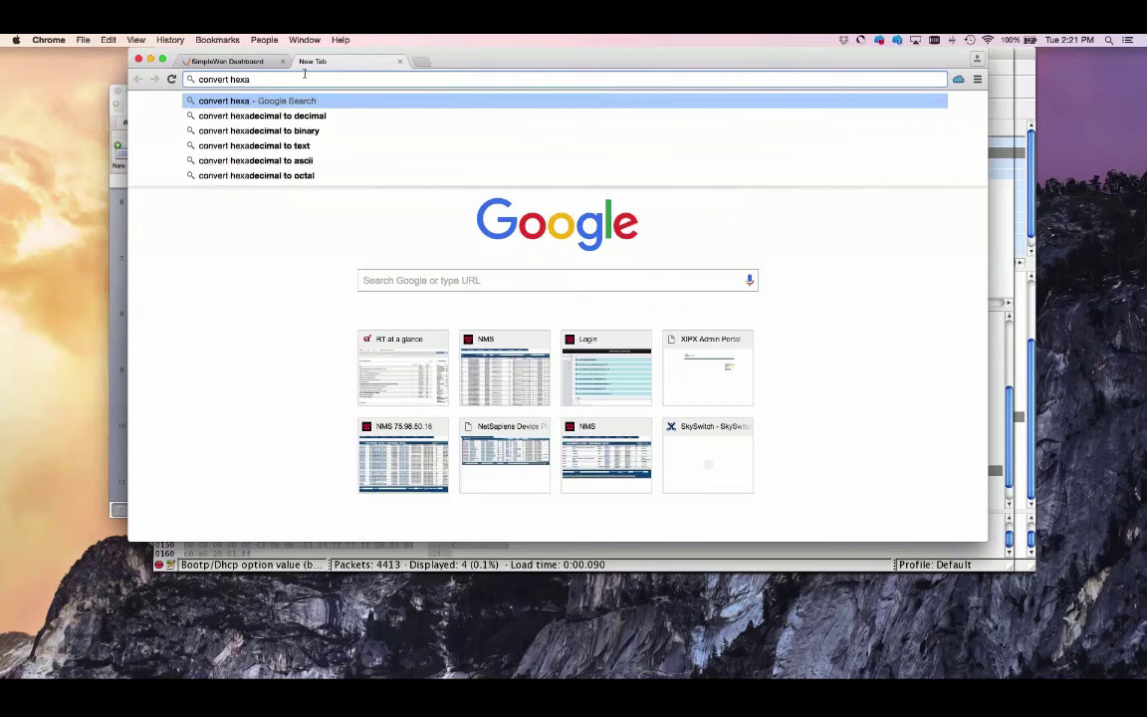
type("decm")
key("BackSpace")
type("imal")
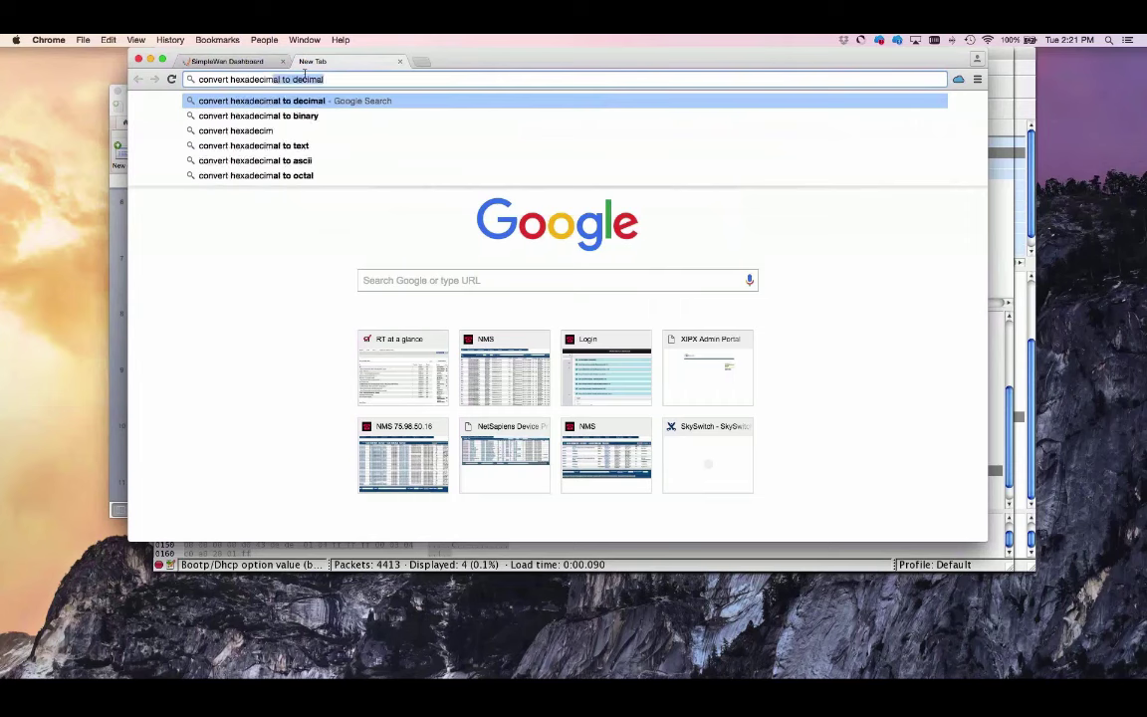
type(" to a")
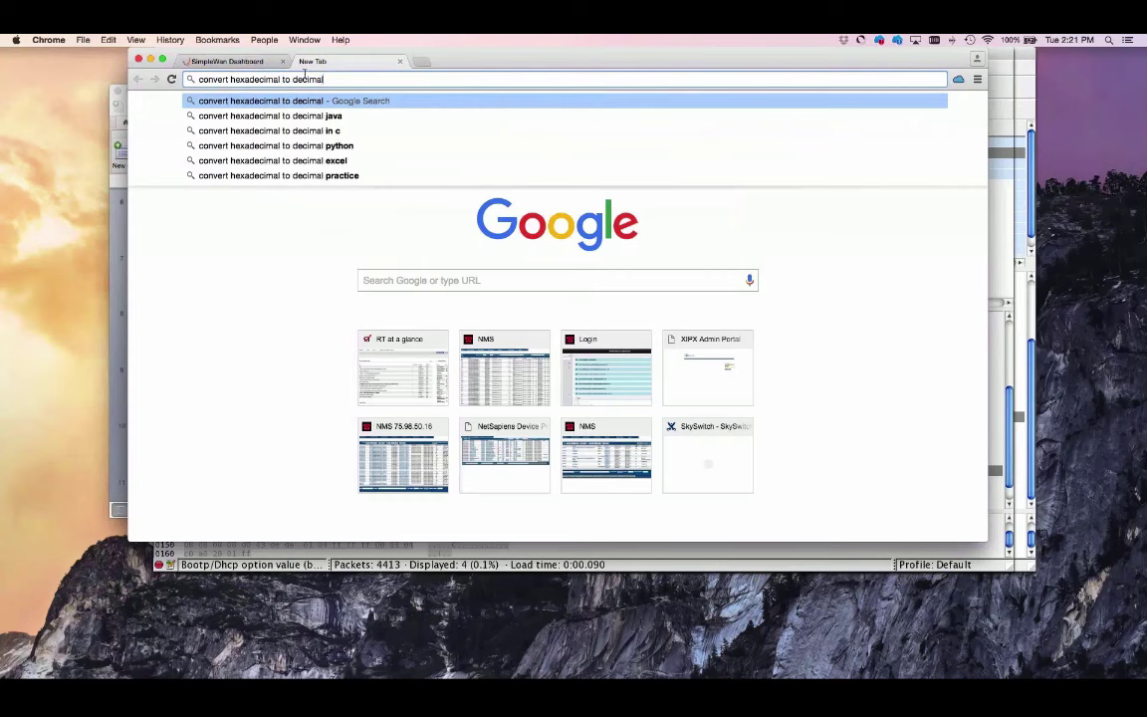
type("scii")
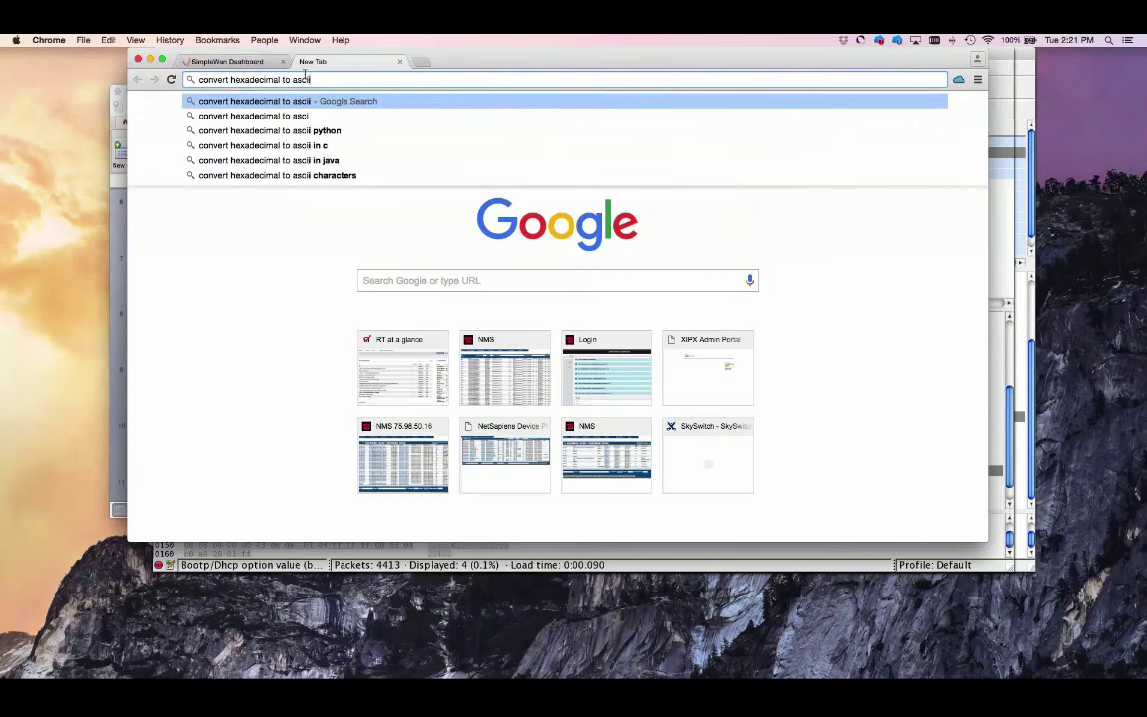
key("Return")
Open the RapidTables Hex to ASCII text converter, convert the copied option 160 value, and highlight the resulting text
left_click(299, 212)
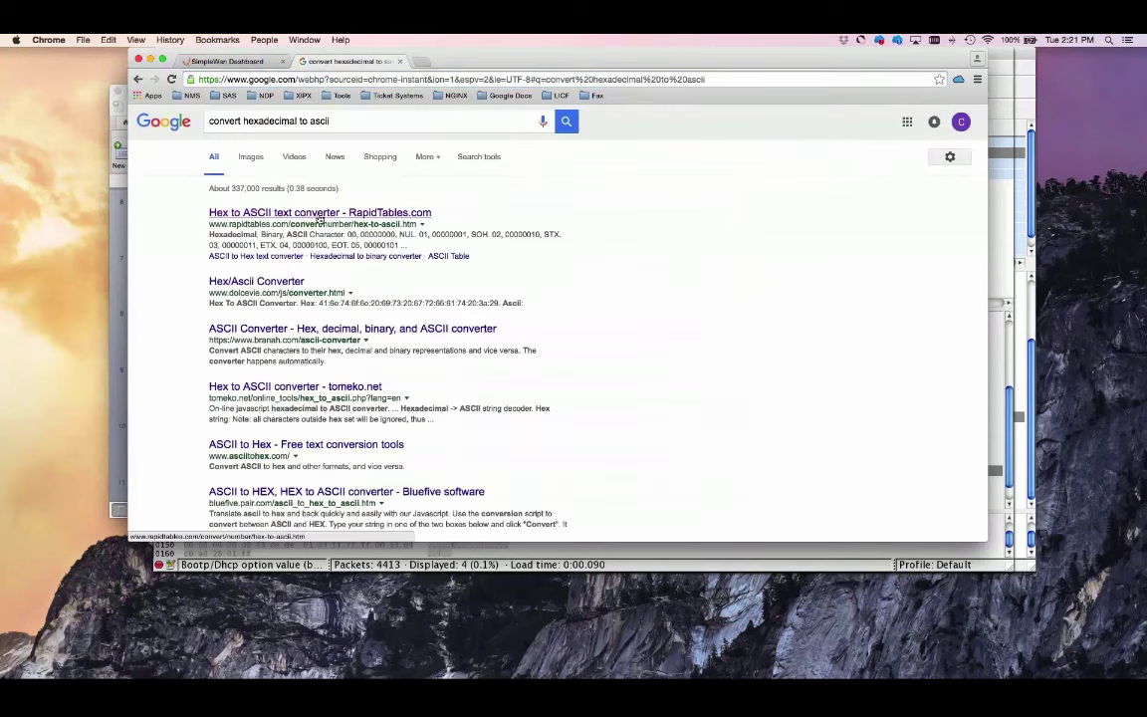
key("super+v")
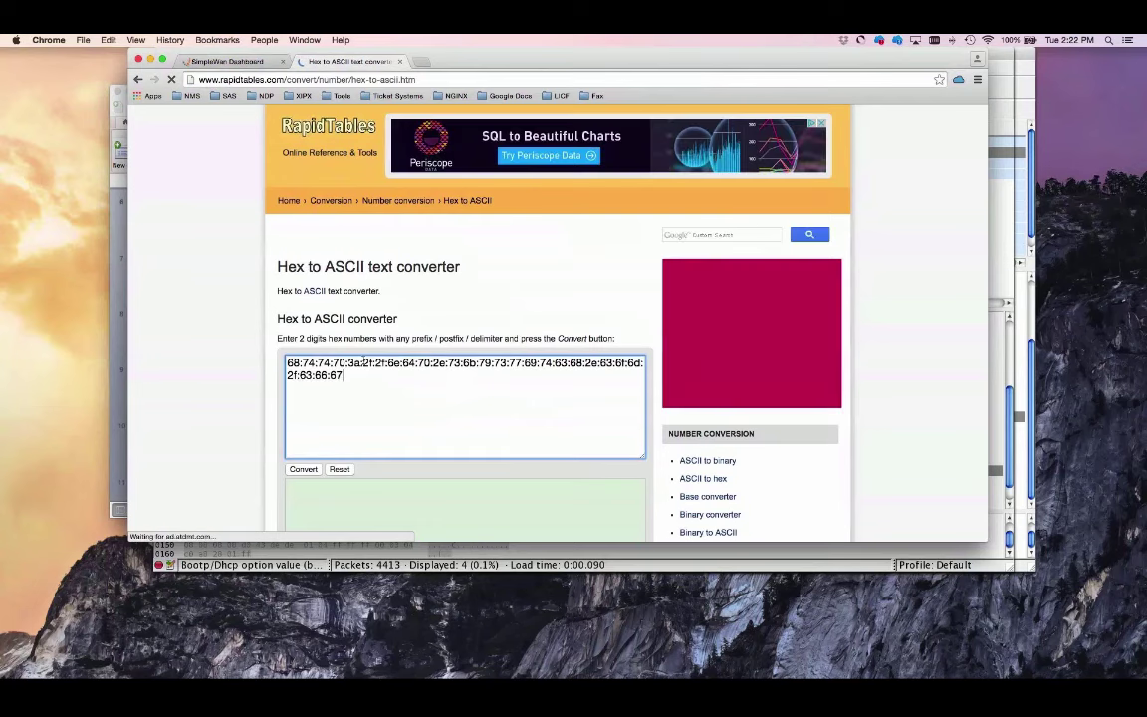
scroll(367, 435, "down", 1)
left_click(298, 450)
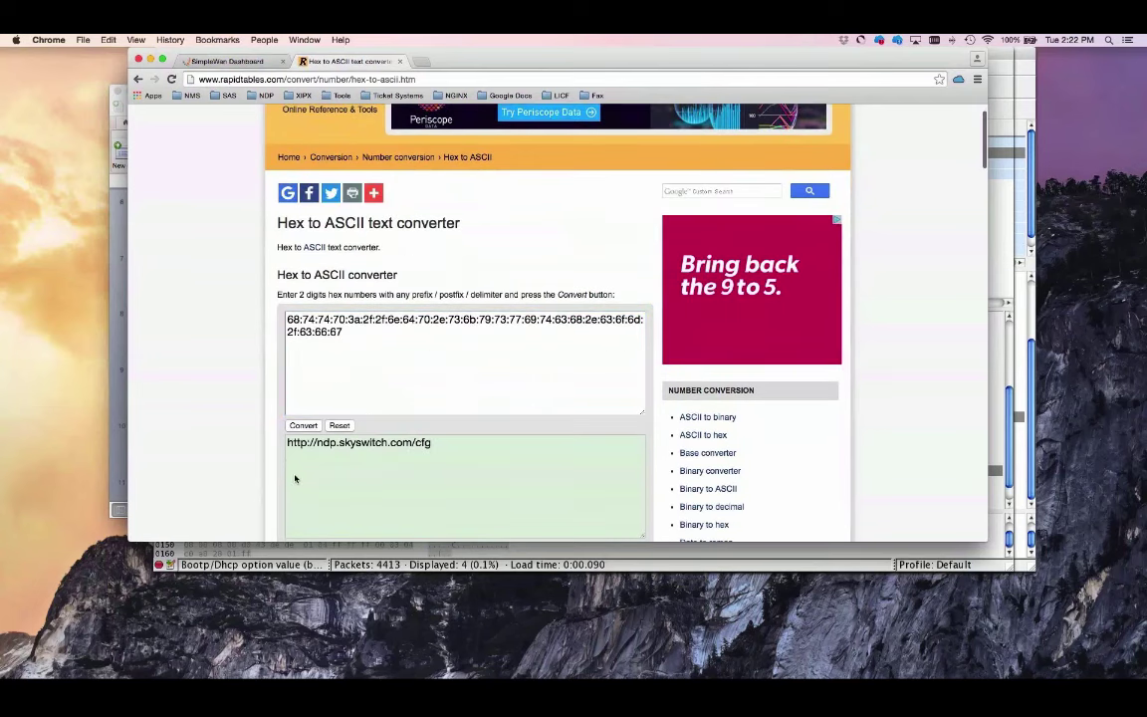
scroll(295, 478, "down", 2)
left_click(443, 420)
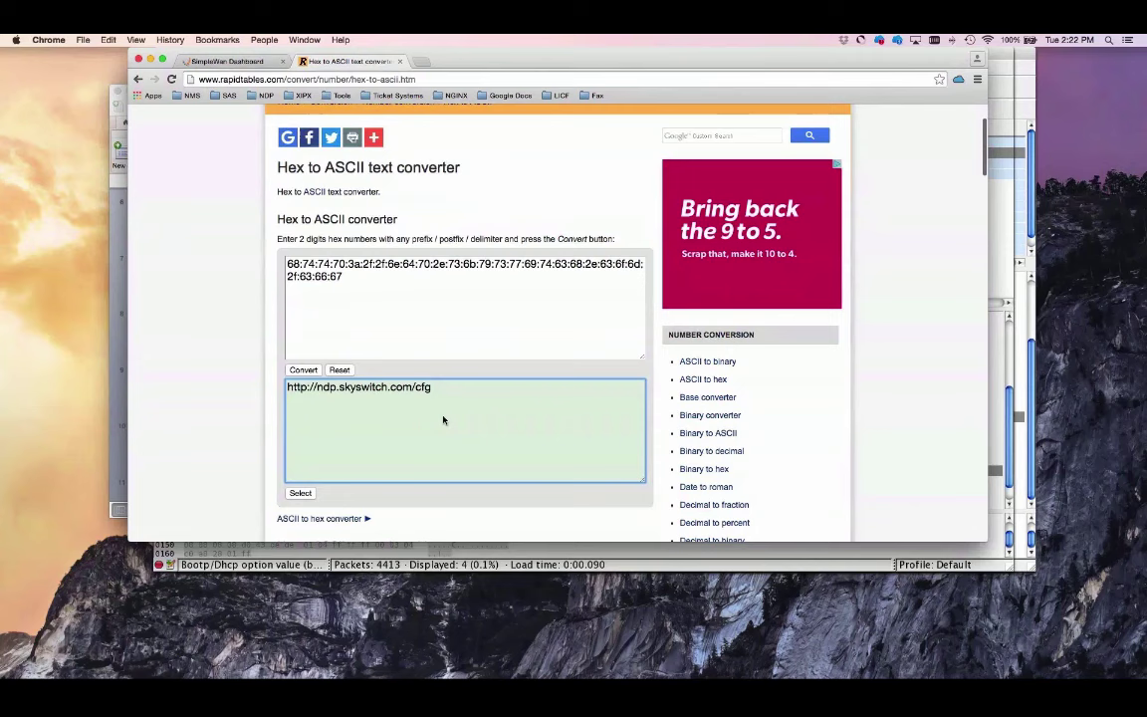
left_click_drag(438, 388, 287, 390)
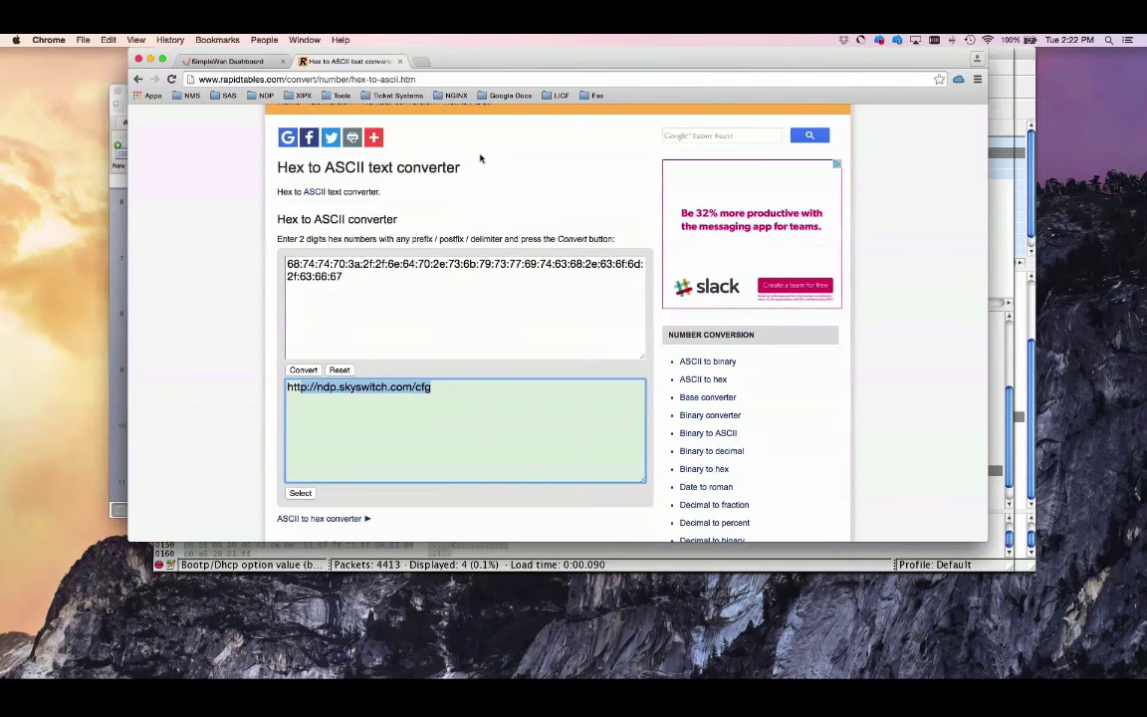
Move the Chrome and Wireshark windows out of the way and switch to the PowerPoint presentation
left_click_drag(497, 67, 463, 567)
left_click(488, 53)
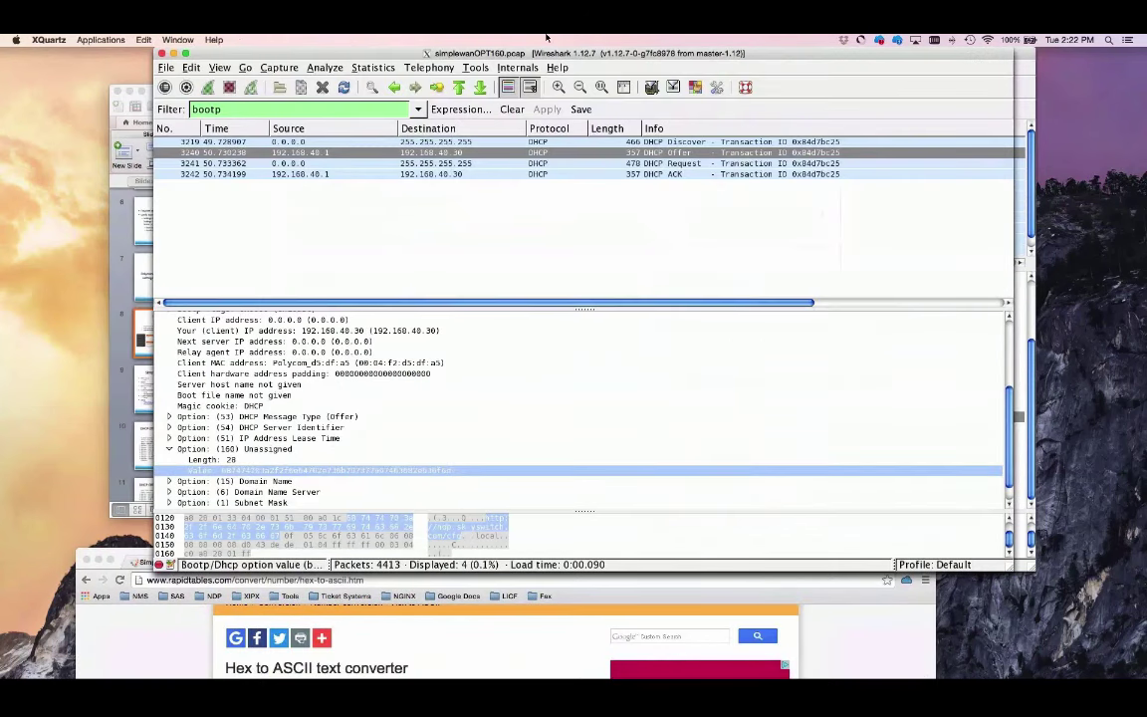
left_click_drag(547, 56, 603, 56)
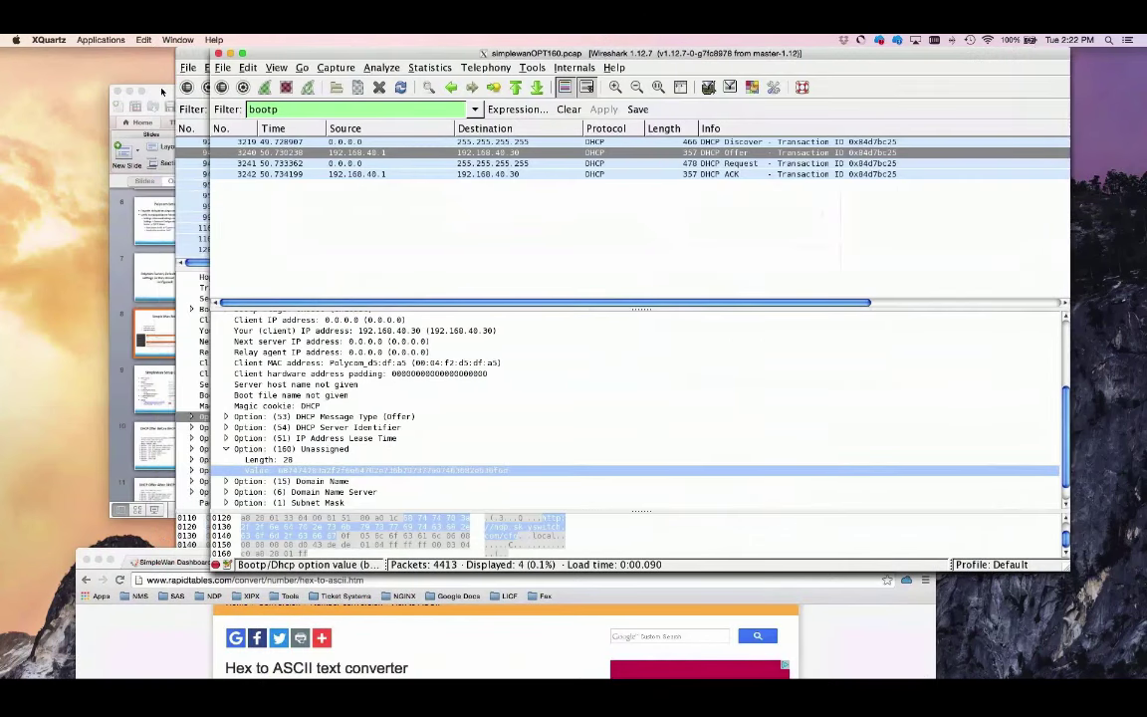
left_click(139, 324)
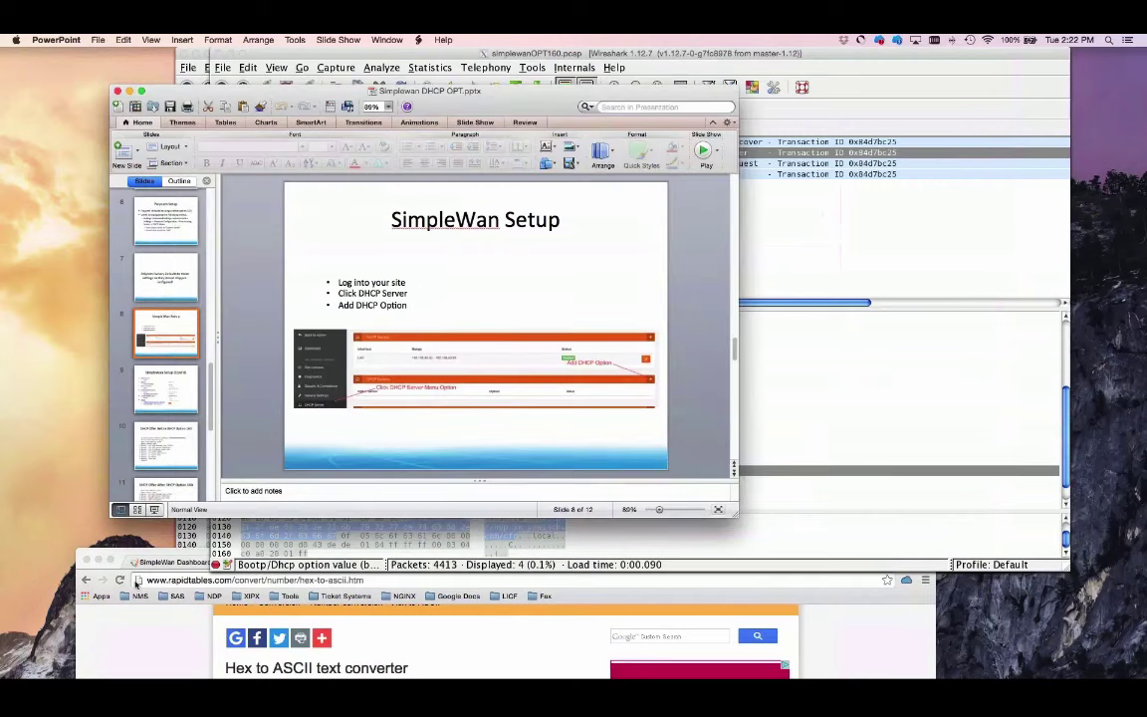
Present the slides from SimpleWan Setup through Hexadecimal to ASCII Converter and end the slide show
left_click(155, 509)
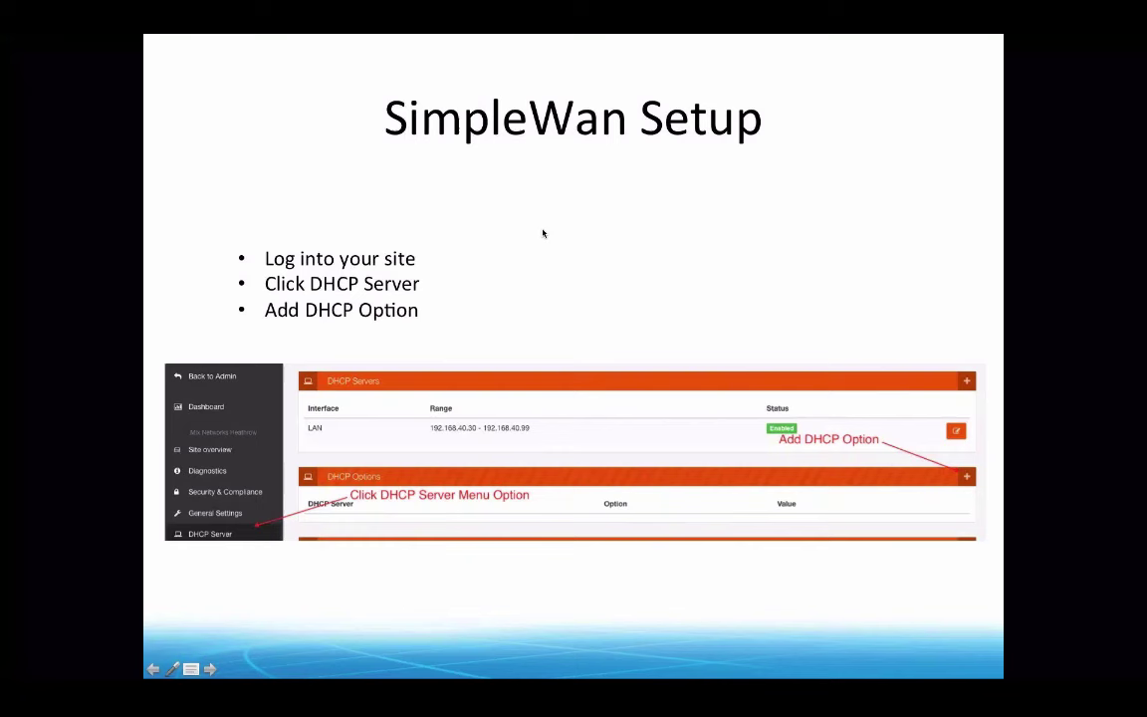
left_click(579, 249)
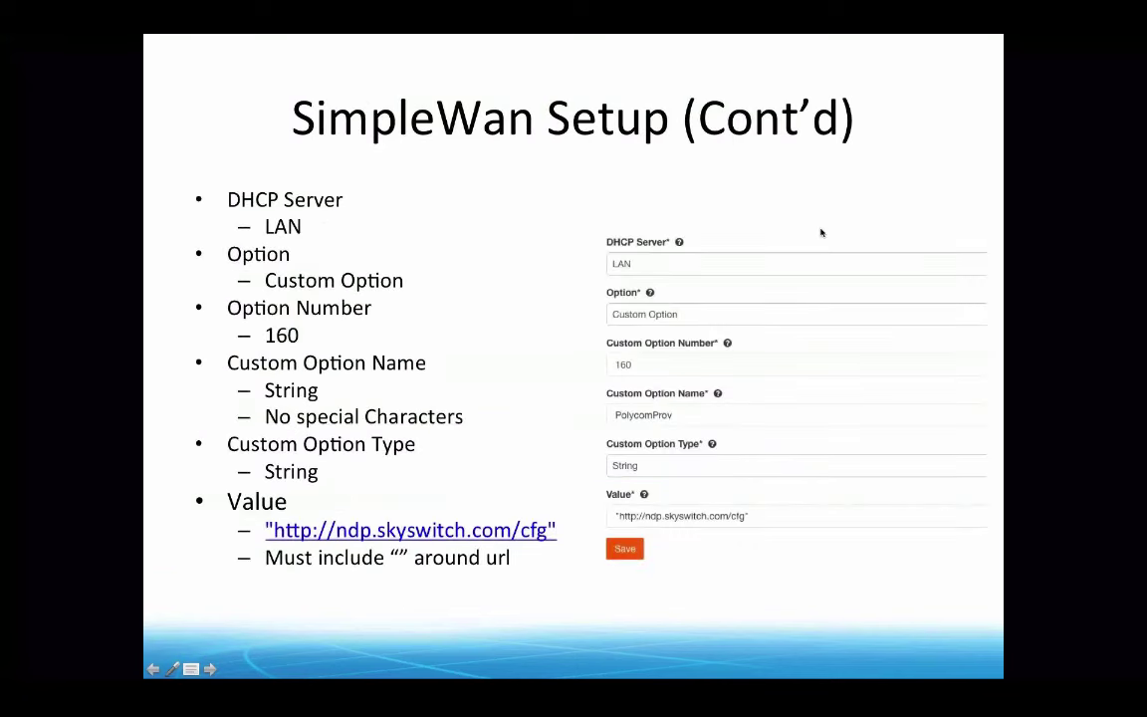
left_click(463, 339)
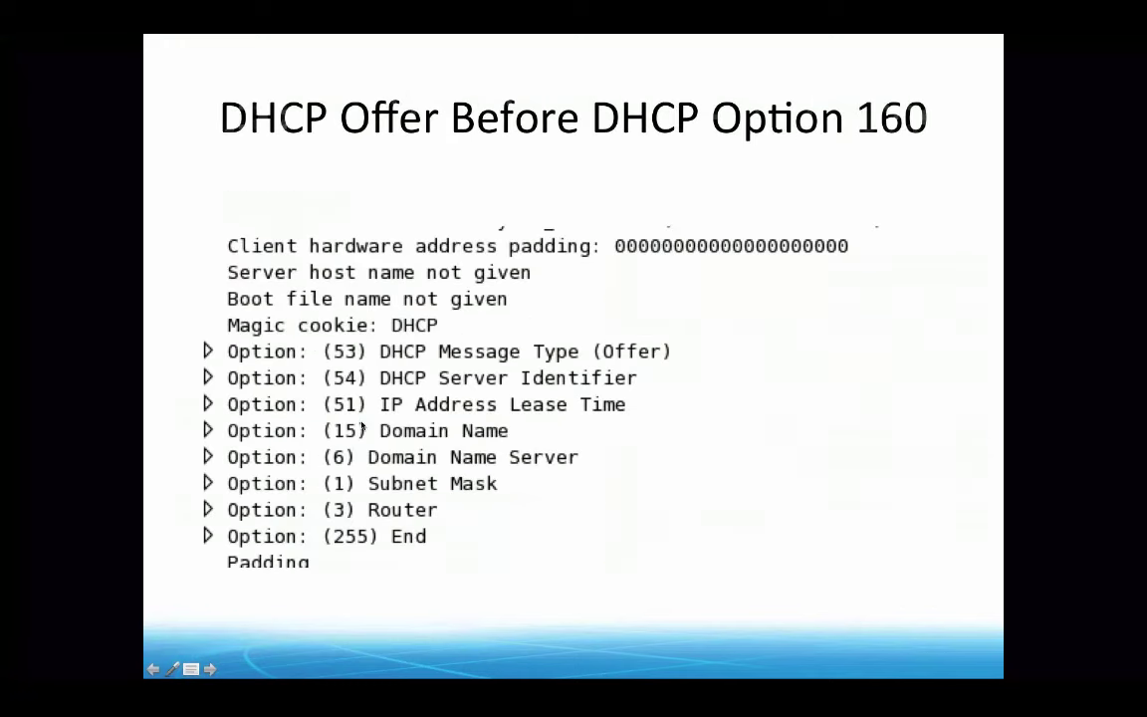
left_click(432, 317)
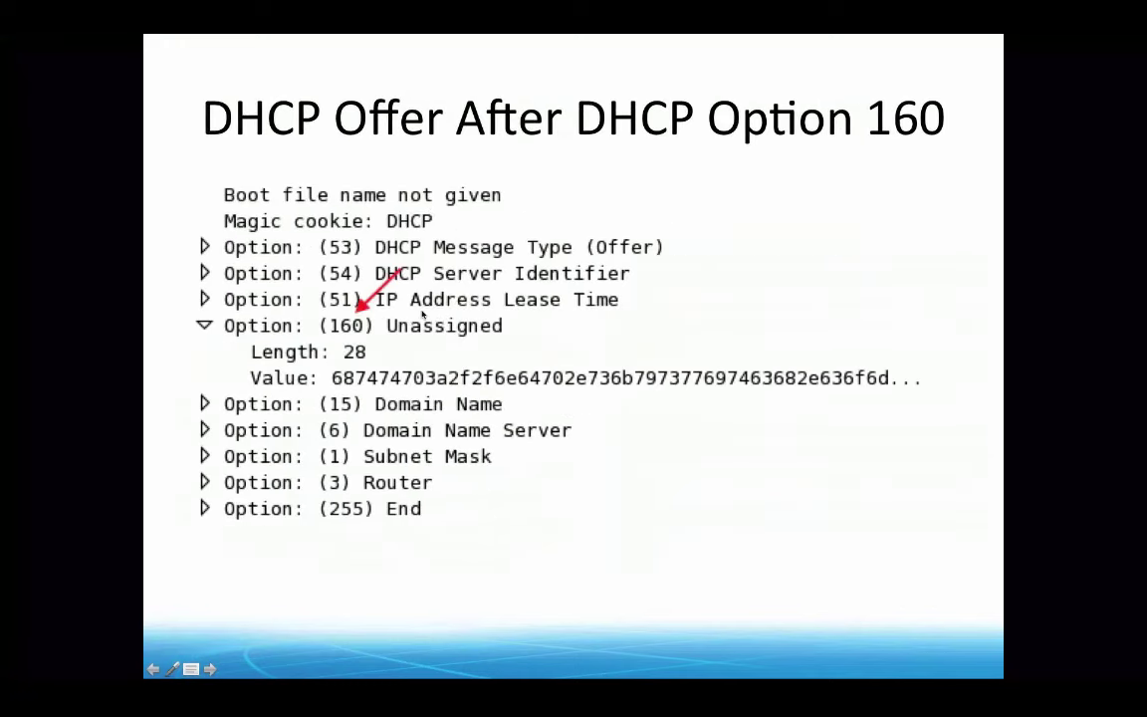
left_click(423, 315)
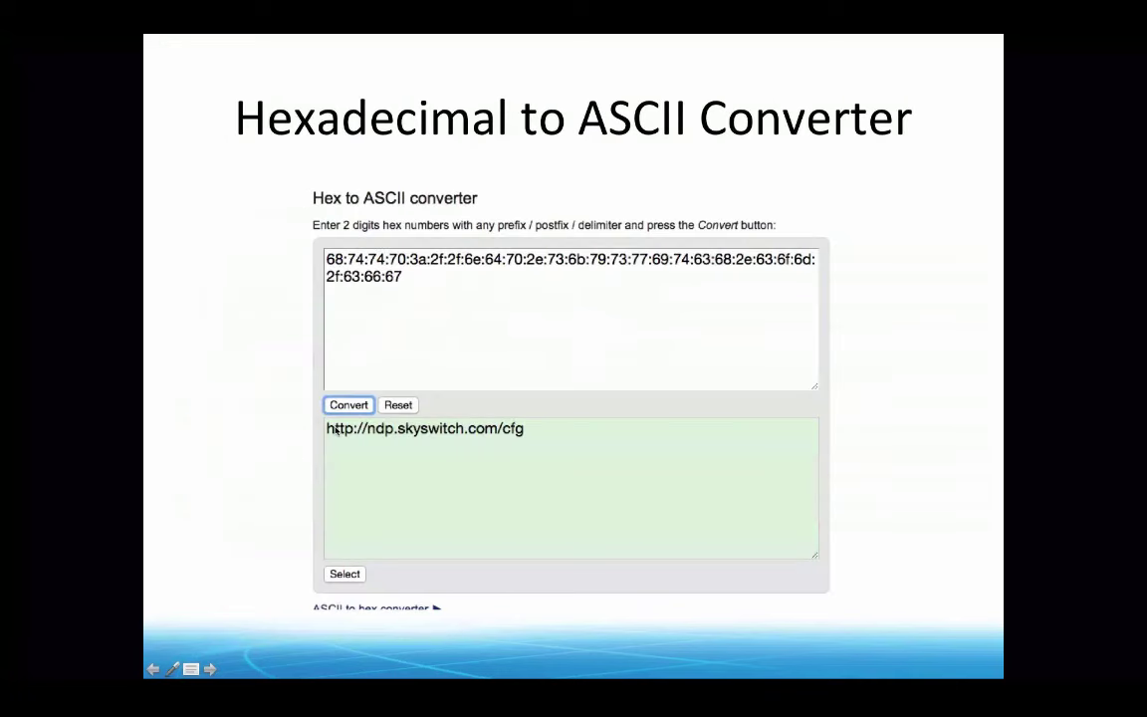
key("Escape")
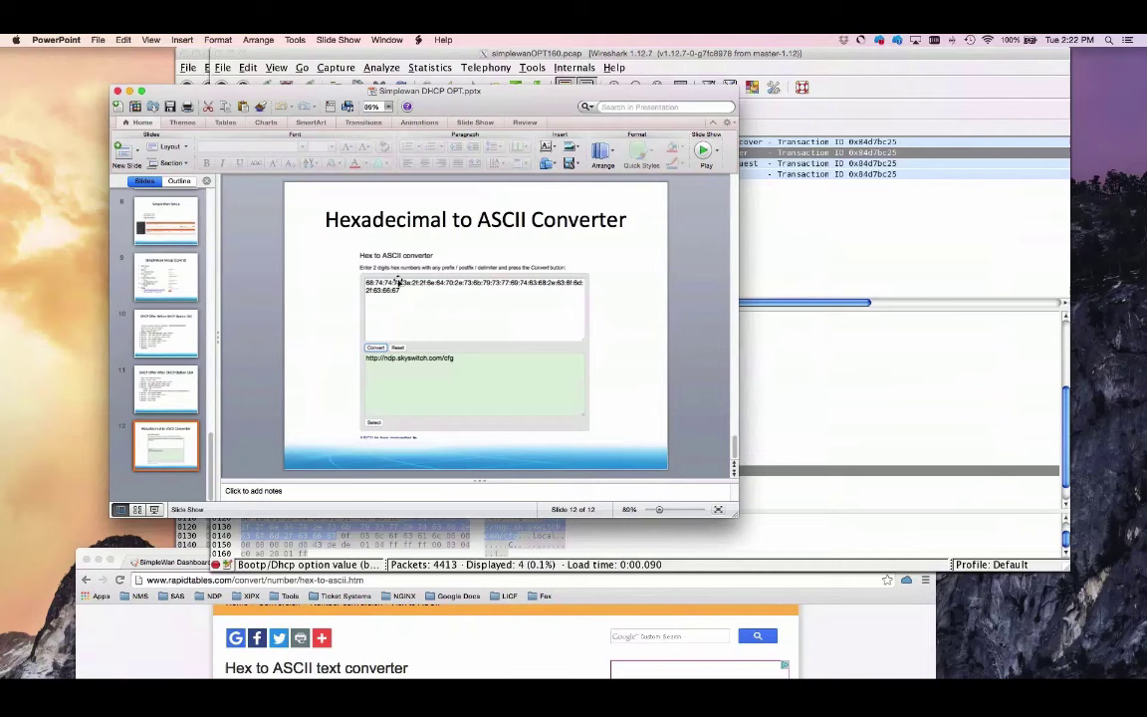